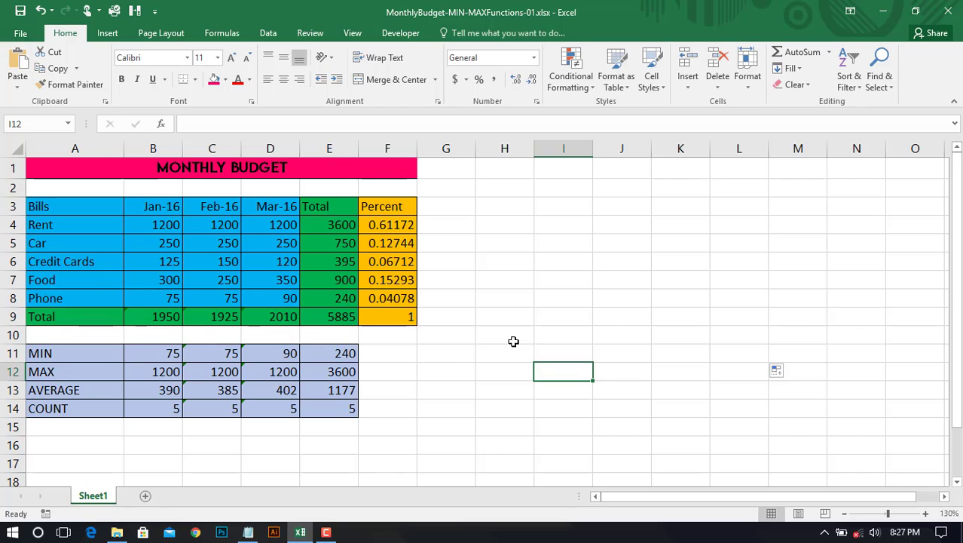
- Move the whole Monthly Budget table A1:F14 so that it starts at cell I3
click(515, 336)
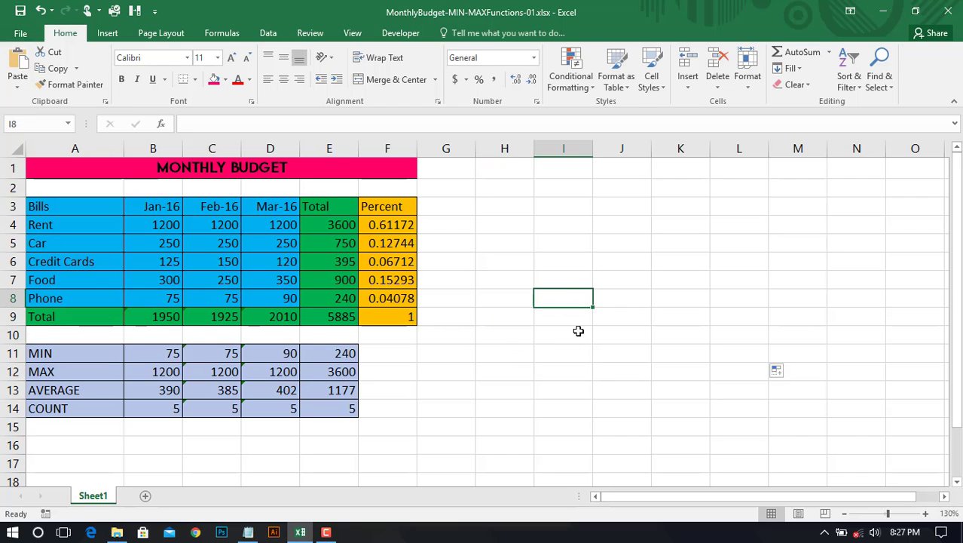
click(480, 354)
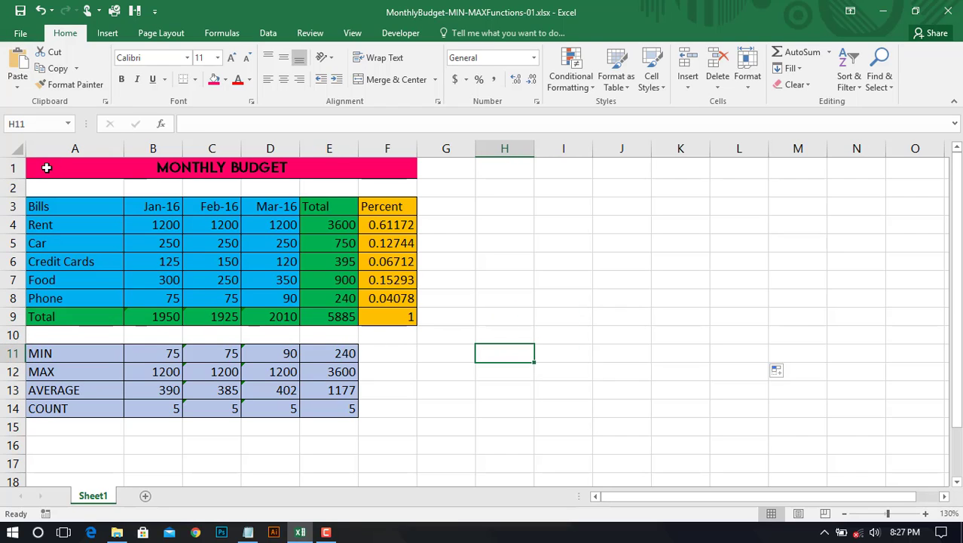
drag(45, 167, 371, 407)
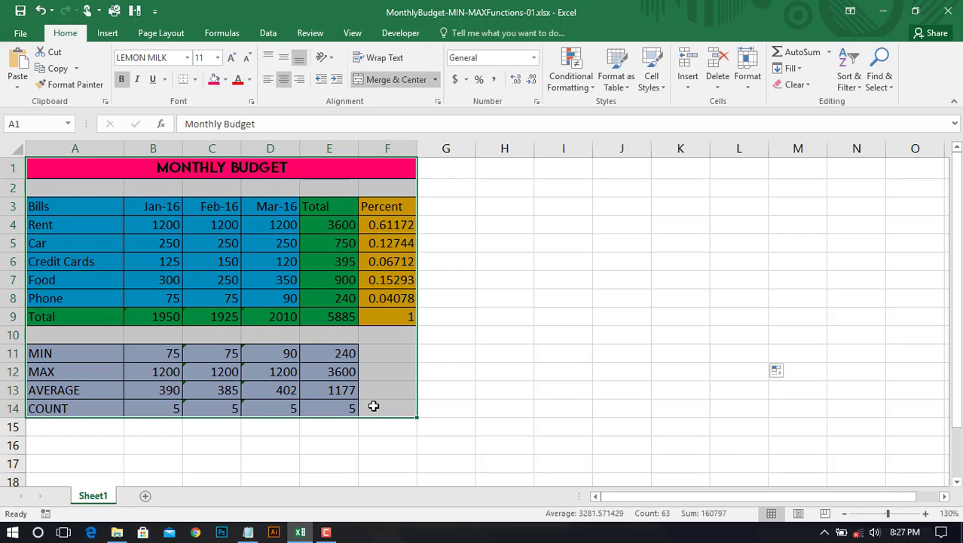
click(564, 333)
drag(58, 168, 374, 407)
drag(416, 345, 865, 373)
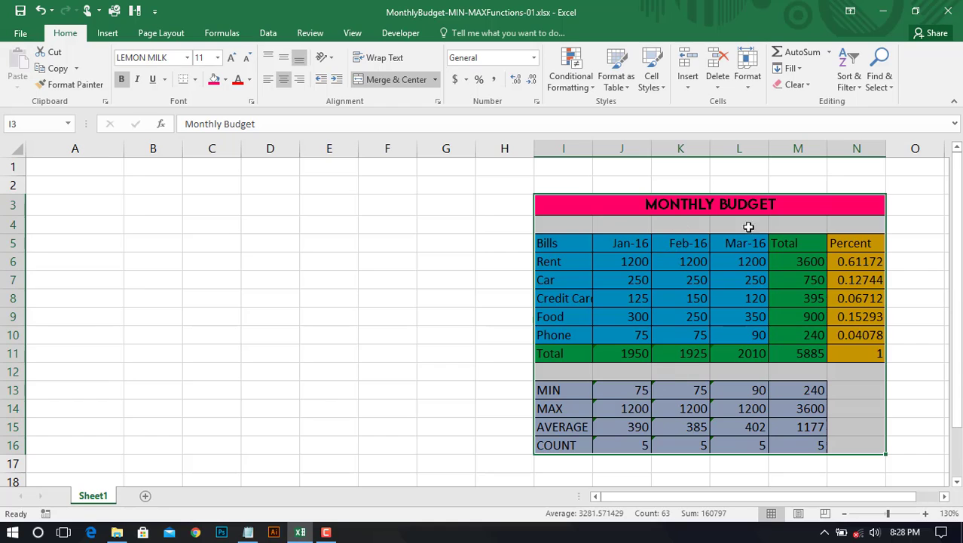
- Examine the formulas in the moved table's Total row and compare their references with the vacated cells in column B
click(810, 352)
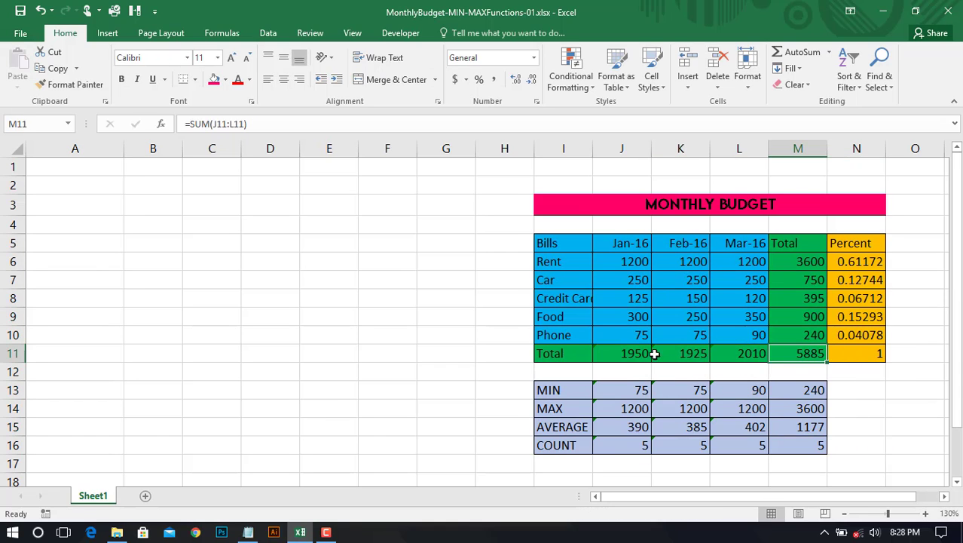
click(628, 352)
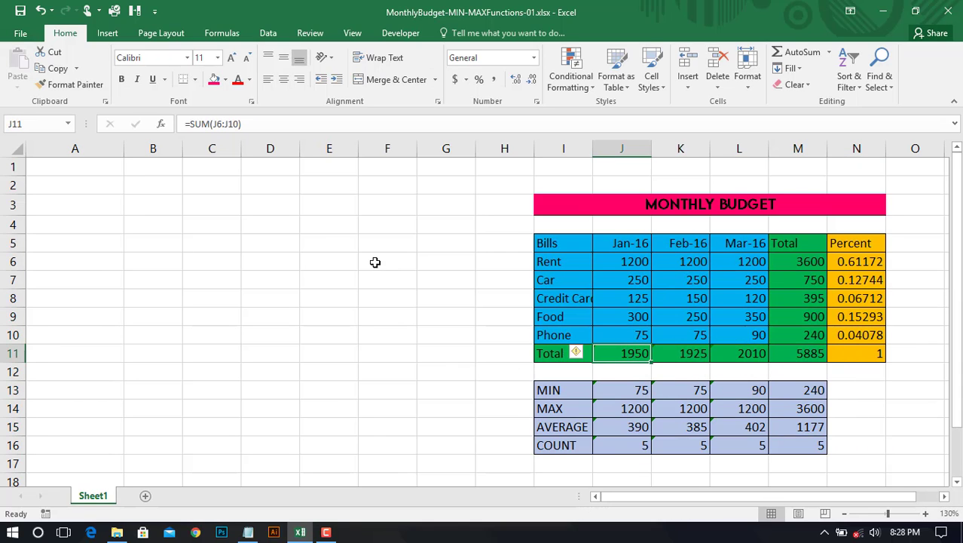
click(156, 211)
click(166, 231)
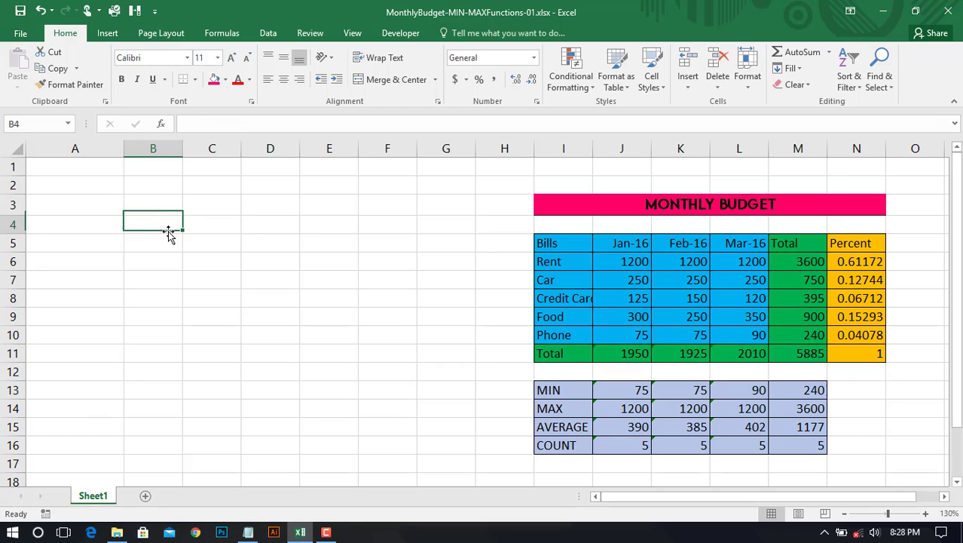
click(156, 206)
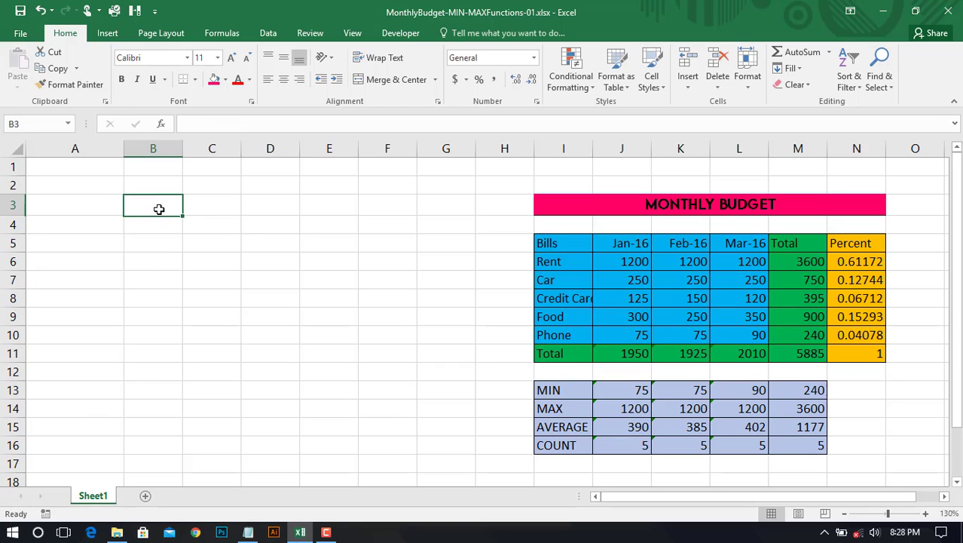
click(626, 260)
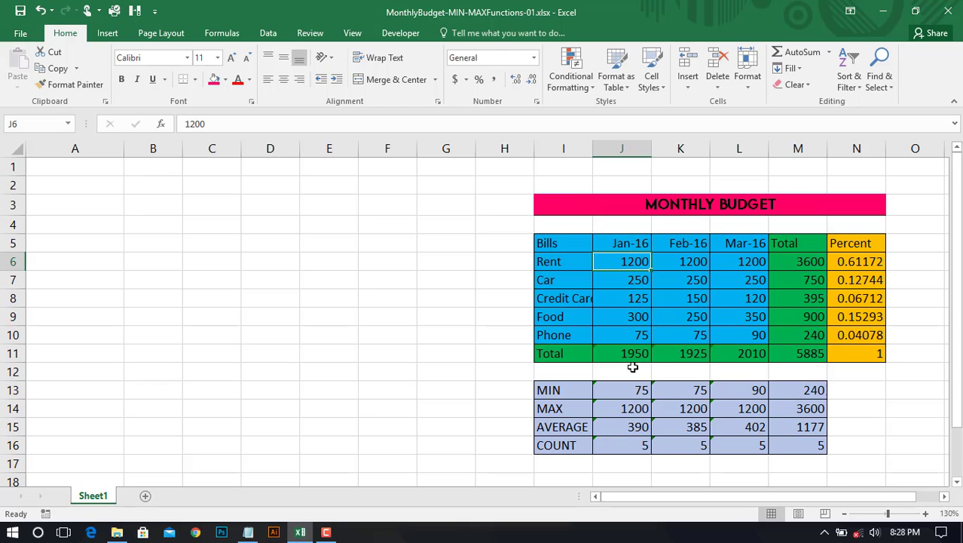
click(151, 224)
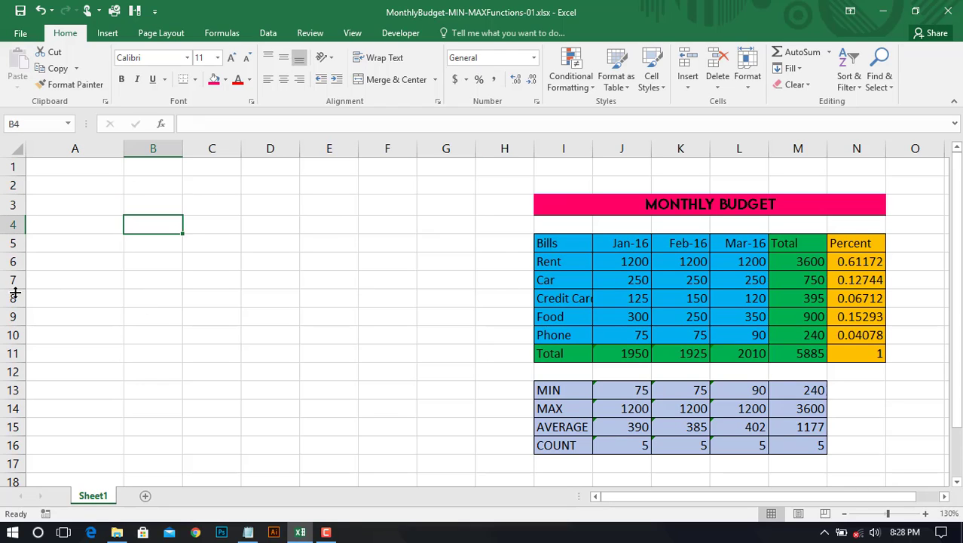
click(157, 300)
drag(147, 204, 149, 293)
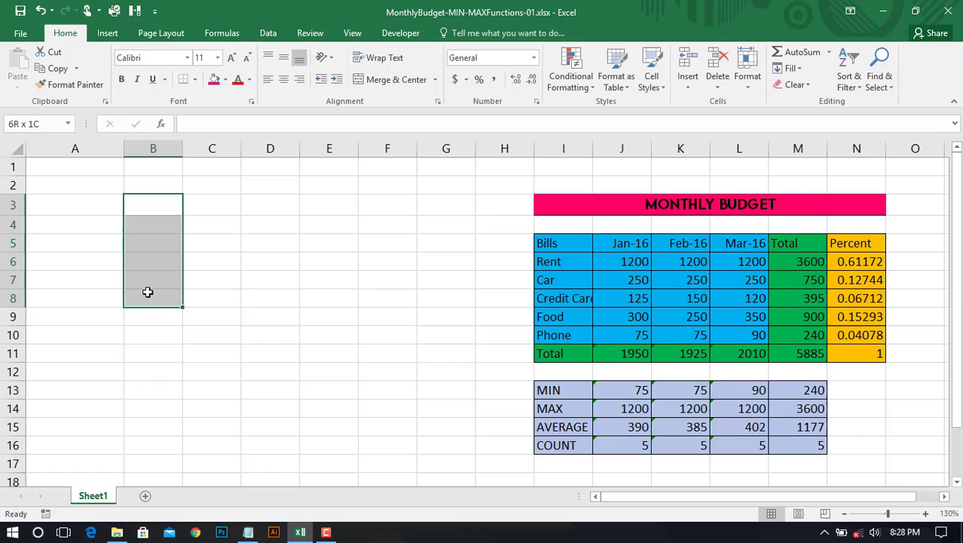
click(636, 354)
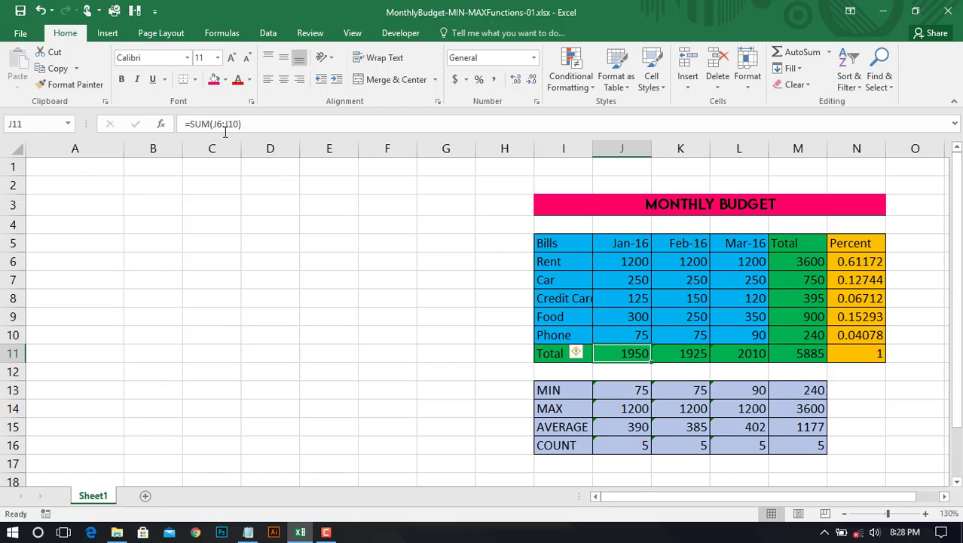
click(340, 256)
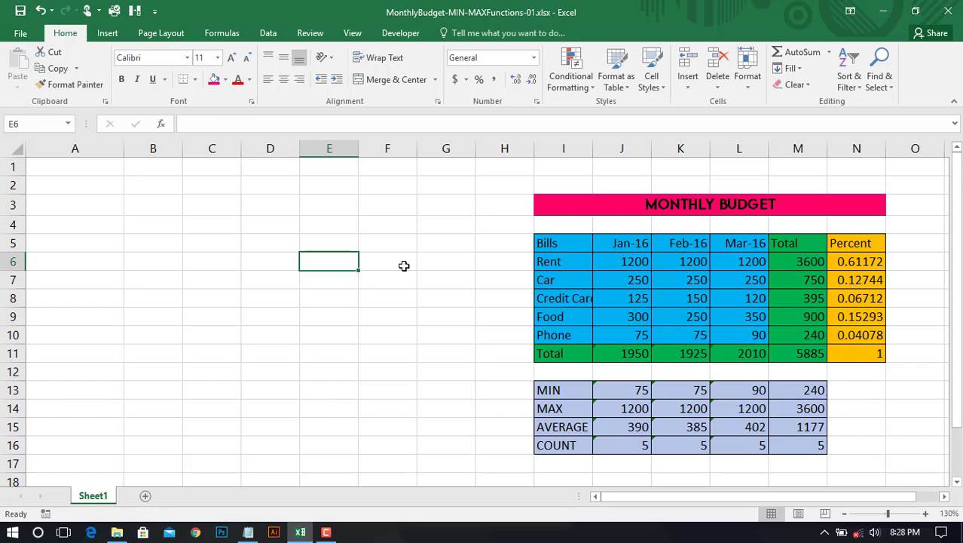
- Move the Monthly Budget table back to cell A1 and check the January total's formula
drag(554, 208, 829, 448)
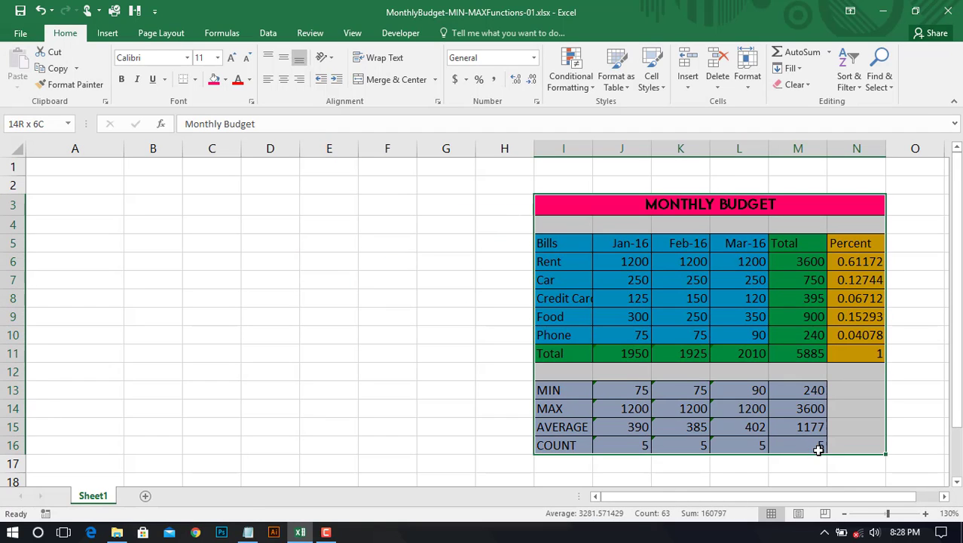
drag(885, 376, 304, 293)
click(595, 303)
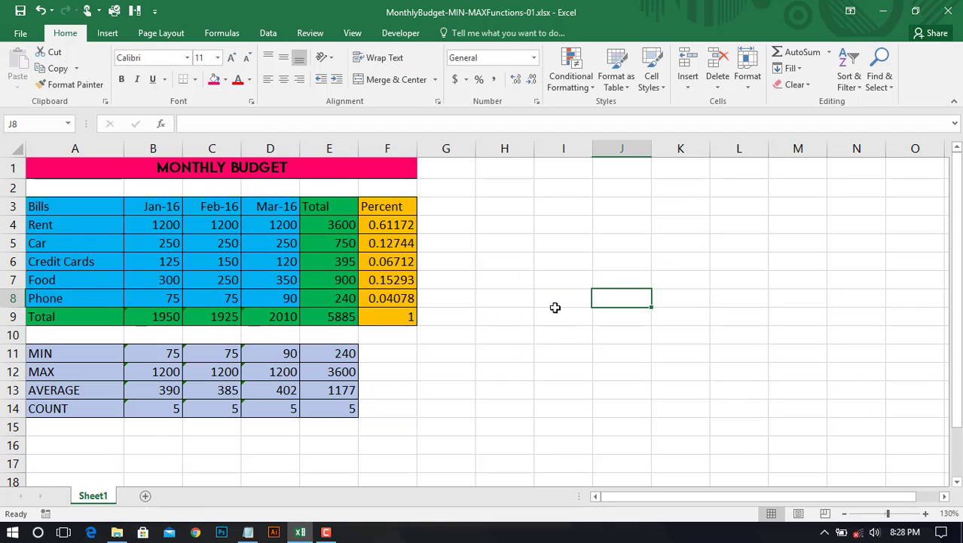
click(156, 310)
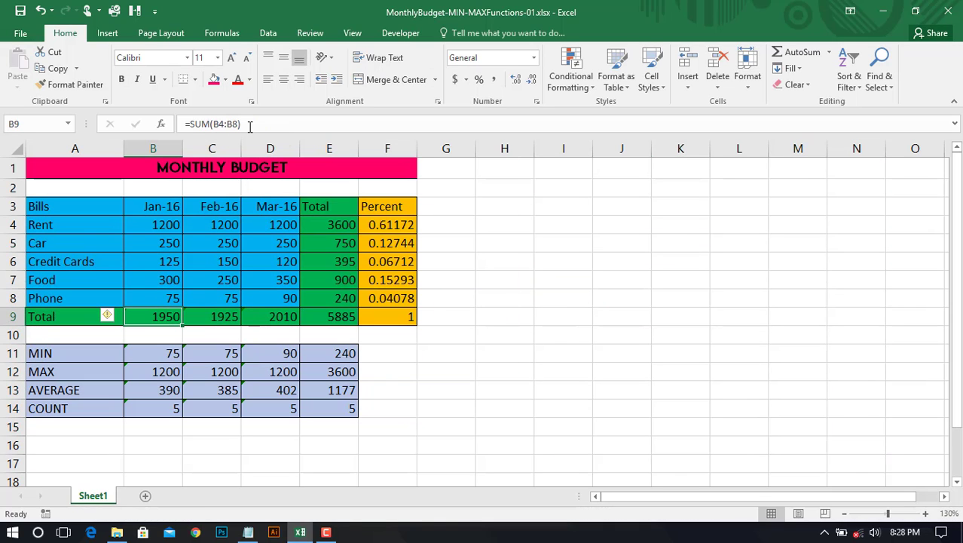
click(562, 316)
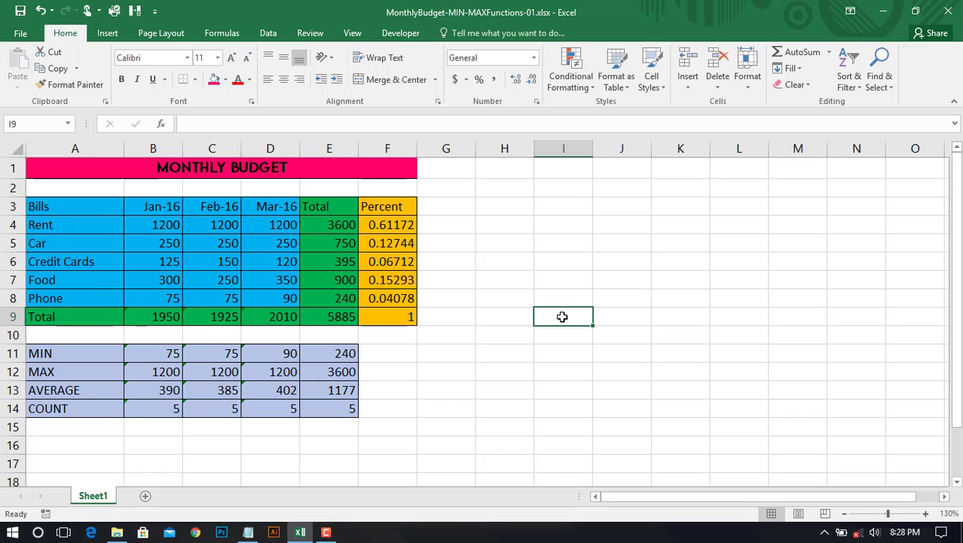
key(Down)
key(Down)
key(Down)
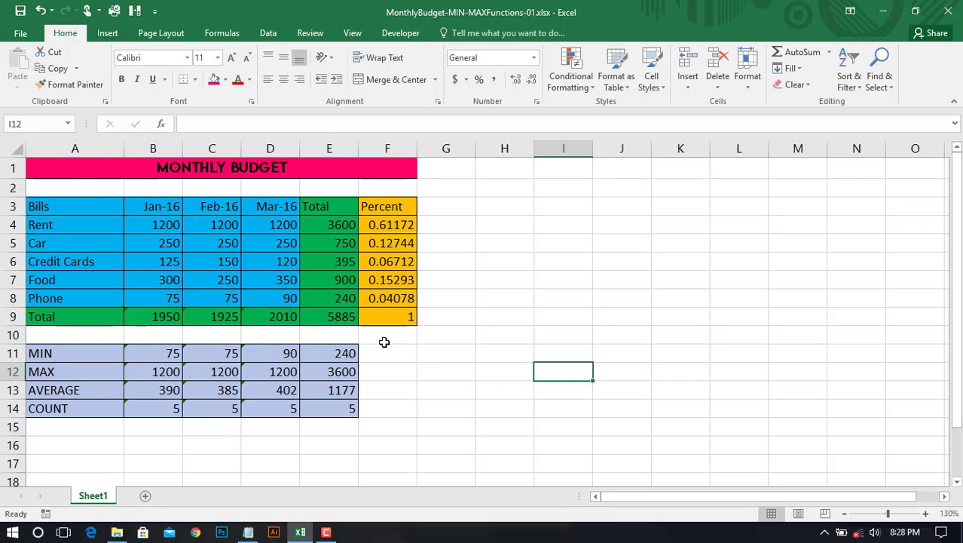
drag(70, 166, 369, 418)
click(503, 371)
drag(52, 168, 379, 402)
click(499, 332)
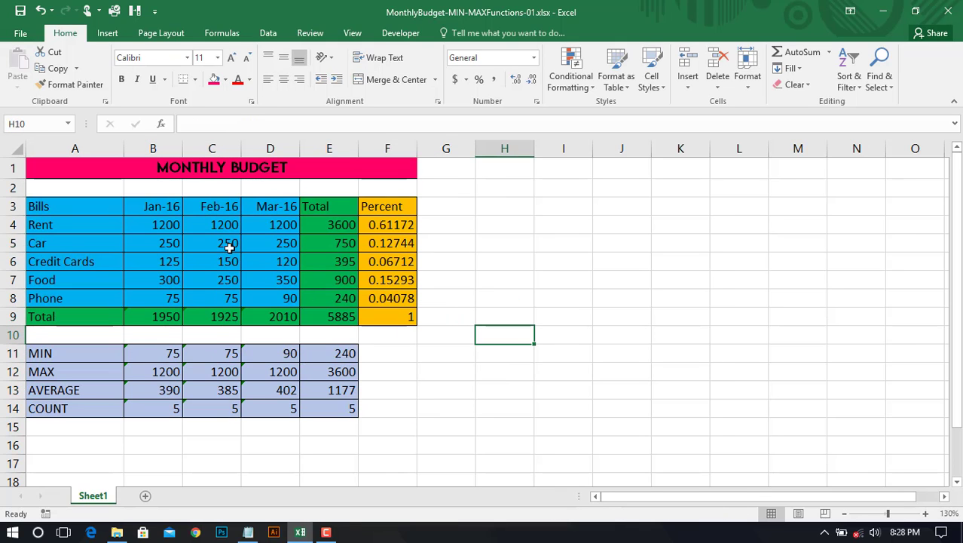
- Move the February Credit Cards amount from cell C6 to the empty cell L7
click(218, 260)
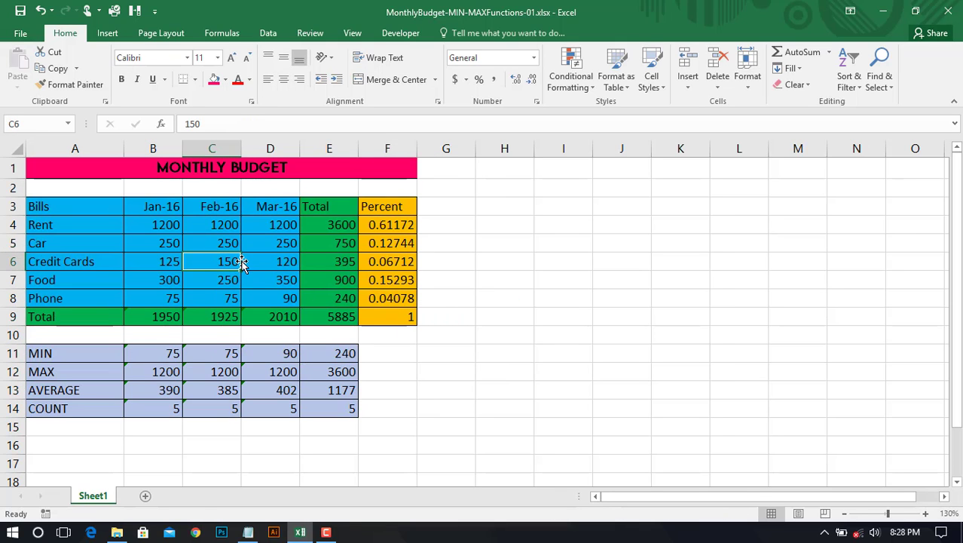
drag(241, 262, 723, 281)
click(729, 370)
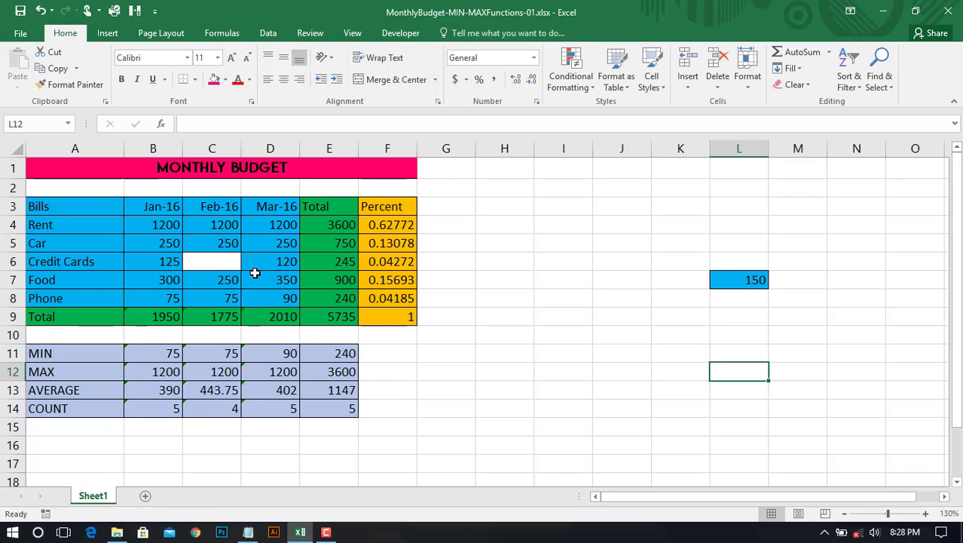
- Inspect the vacated cell C6, the February total's formula and the relocated amount in L7
click(224, 259)
click(212, 316)
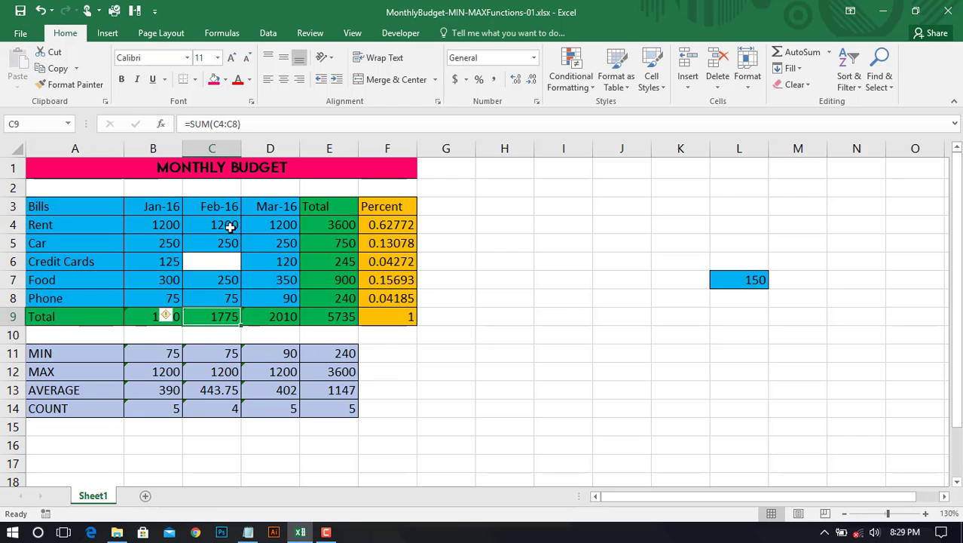
click(626, 370)
click(761, 278)
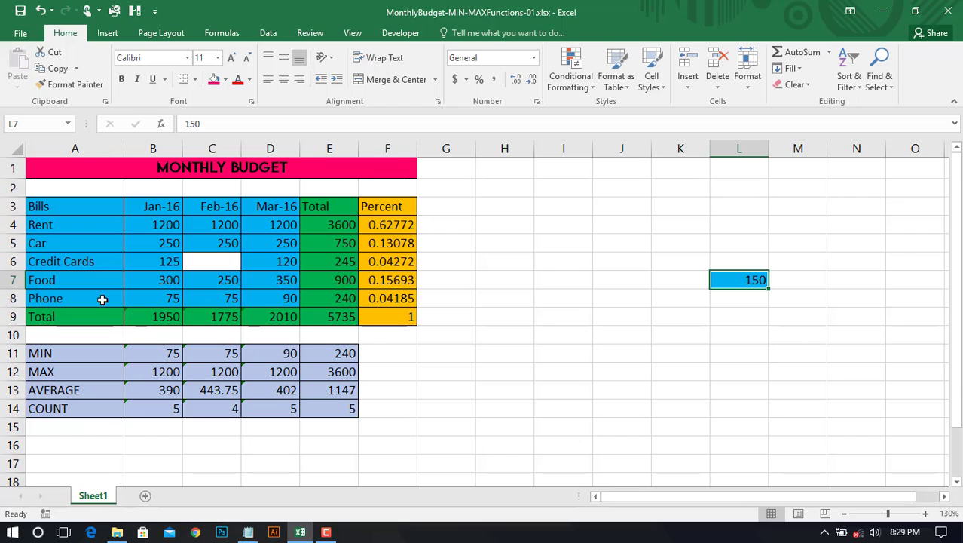
click(738, 297)
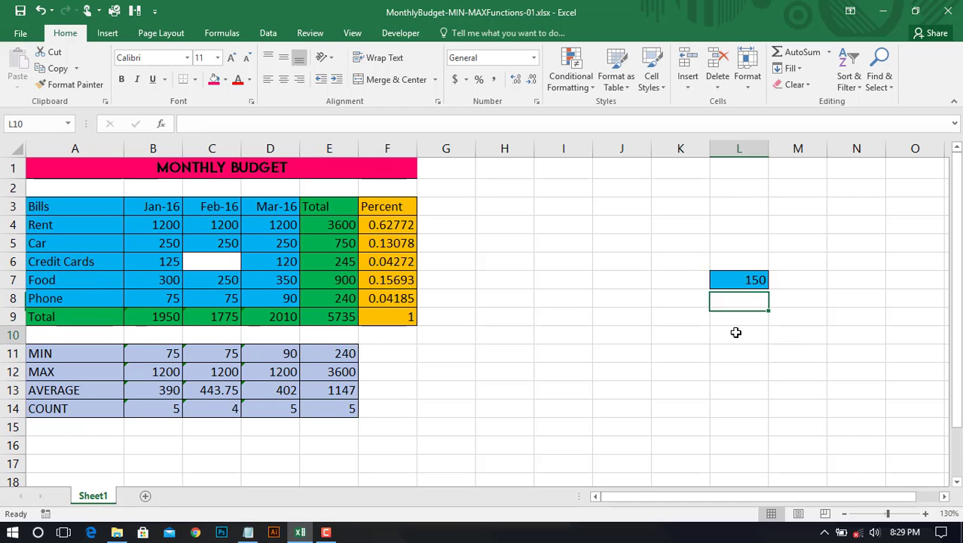
click(751, 278)
click(733, 337)
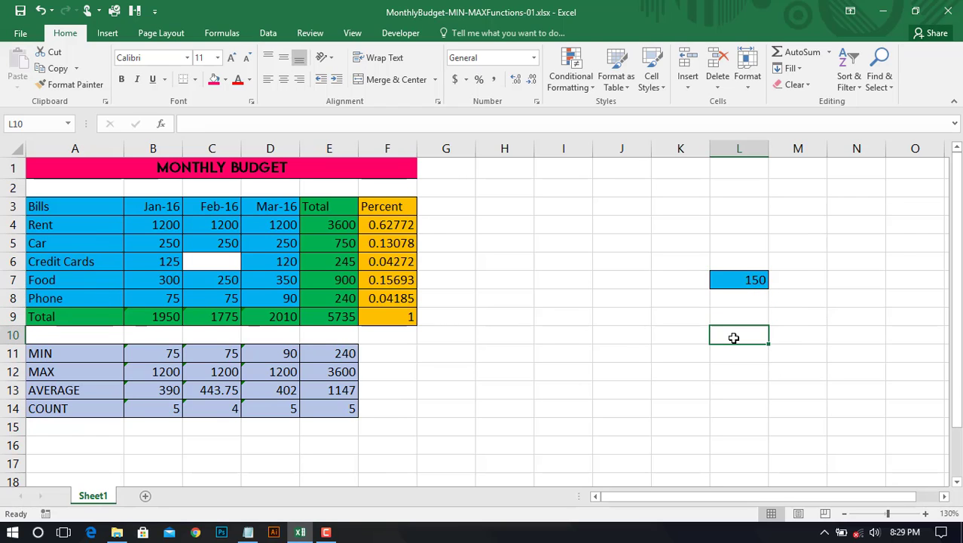
- Undo the move of the February Credit Cards amount
key(ctrl+z)
click(635, 335)
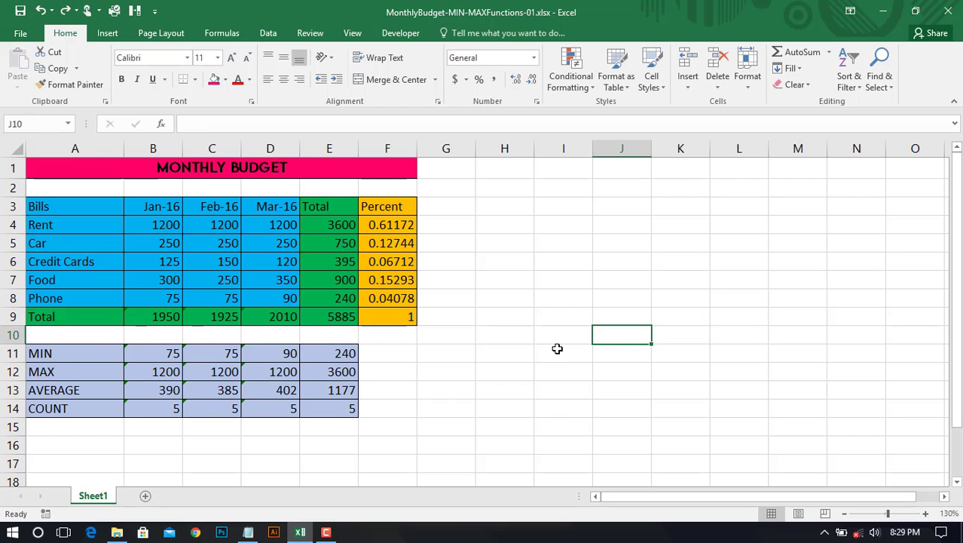
click(553, 314)
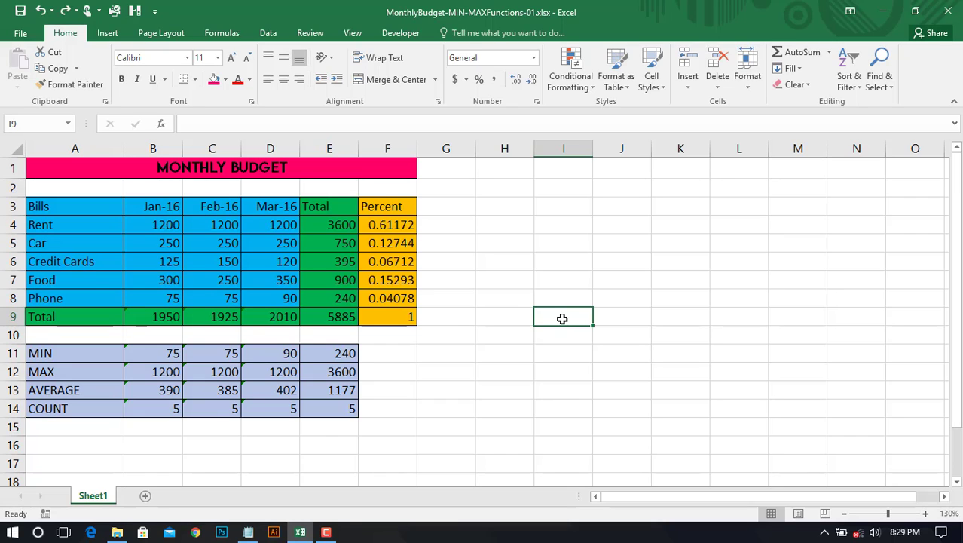
click(509, 321)
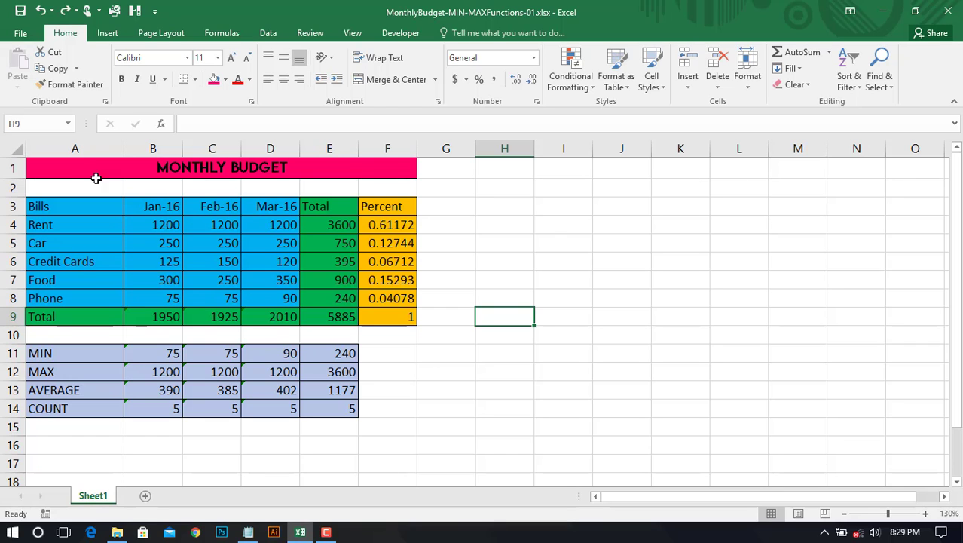
- Copy the Monthly Budget table A1:F14 and paste the copy starting at cell K4
drag(94, 174, 367, 409)
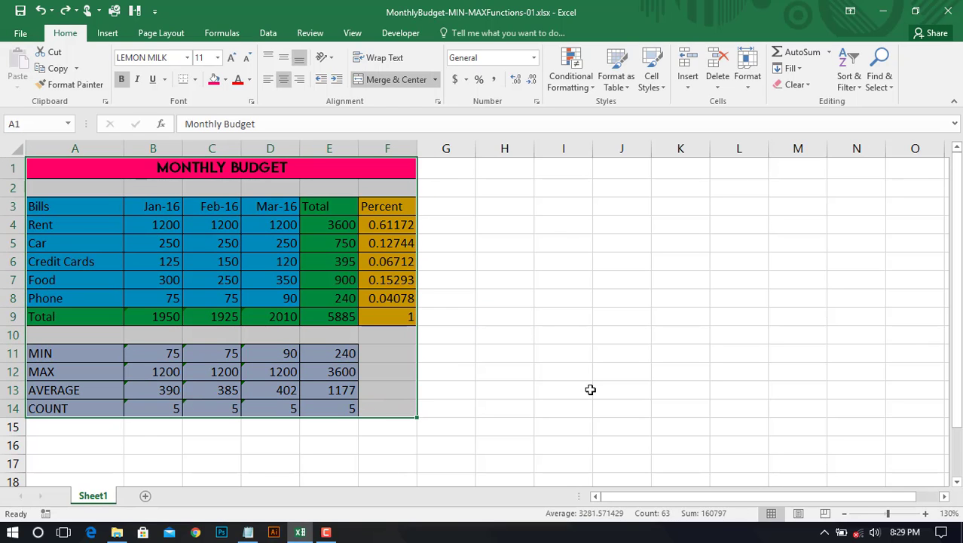
key(ctrl+c)
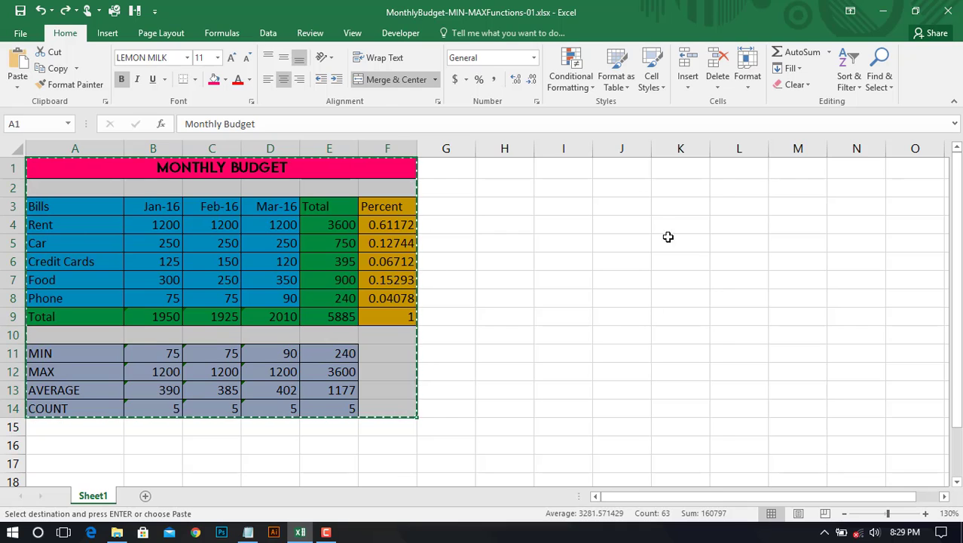
click(669, 226)
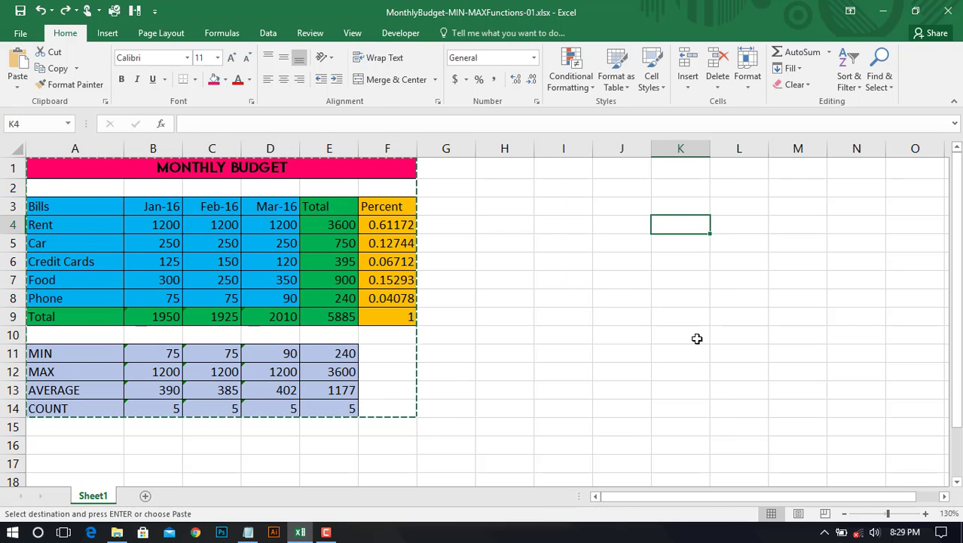
key(ctrl+v)
click(587, 307)
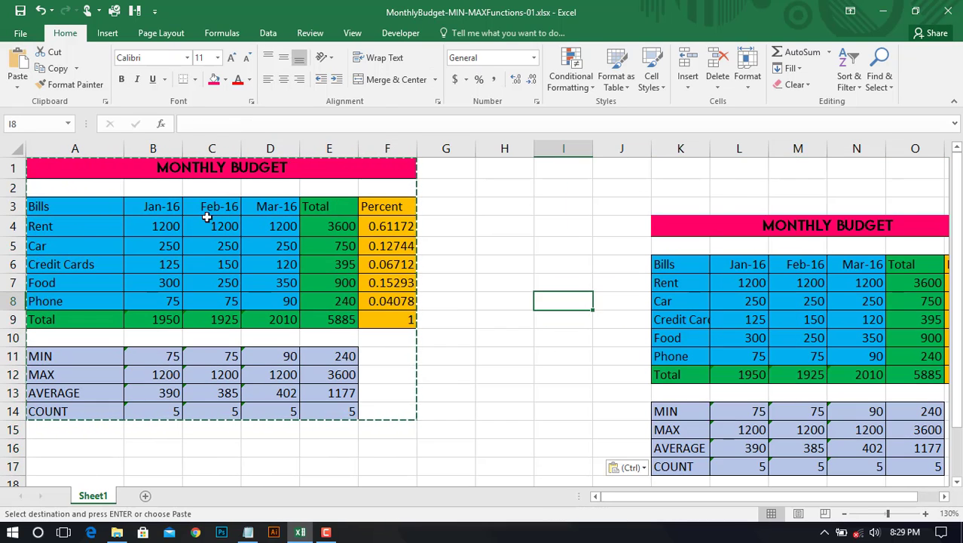
- Blank out the grand total in cell O12 of the pasted table
drag(929, 372, 835, 364)
key(BackSpace)
drag(735, 496, 753, 496)
click(875, 428)
click(519, 322)
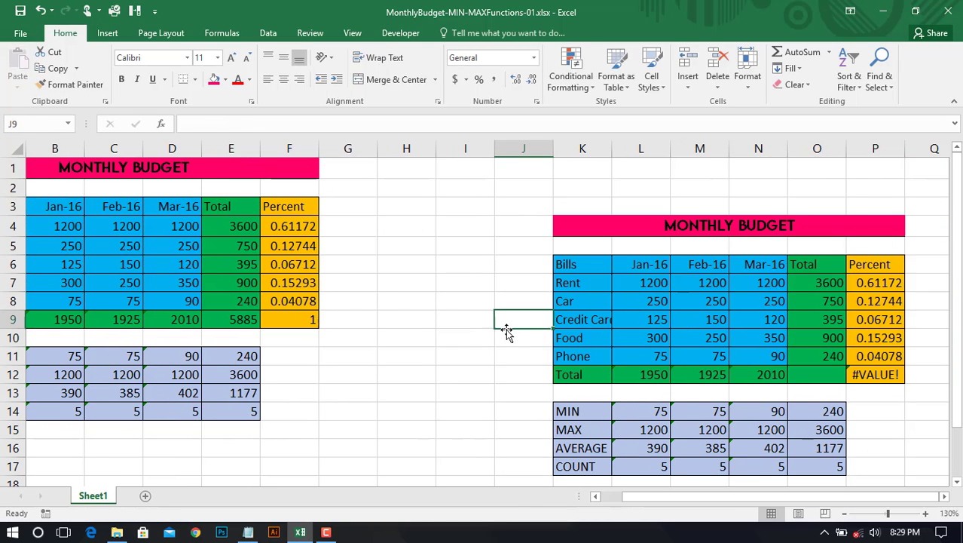
- Undo the cell change and the pasting of the table copy, and end the copy mode
key(ctrl+z)
key(ctrl+z)
key(ctrl+z)
key(ctrl+z)
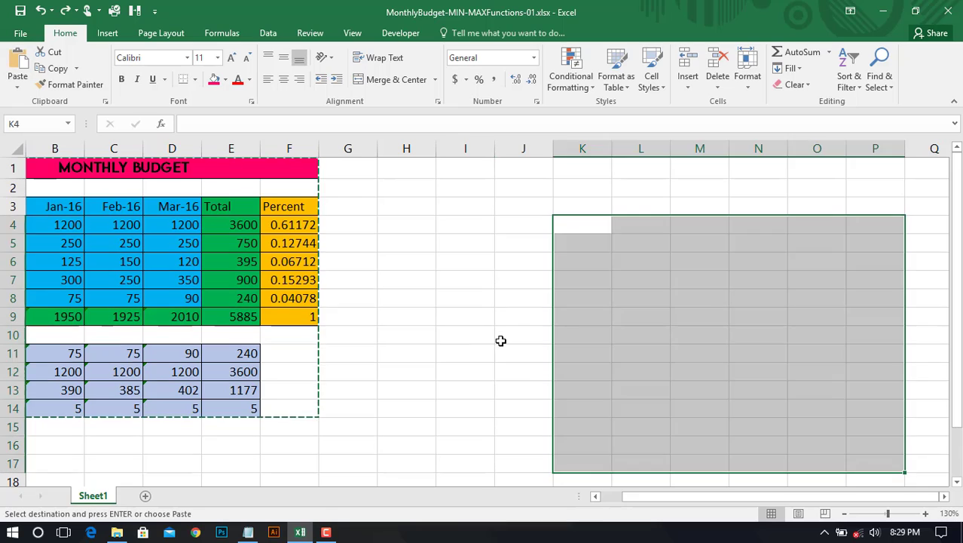
key(Escape)
drag(464, 371, 578, 385)
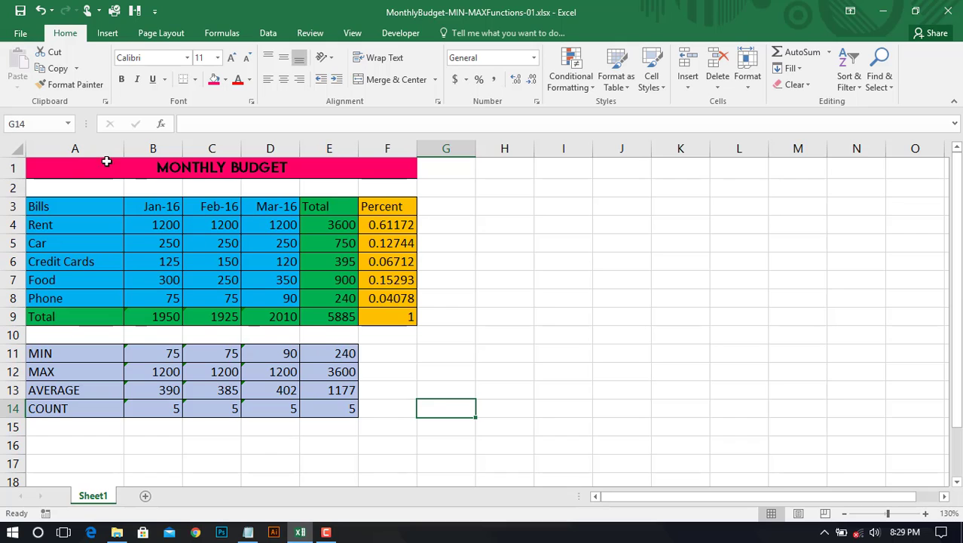
drag(95, 166, 296, 408)
click(558, 332)
click(316, 166)
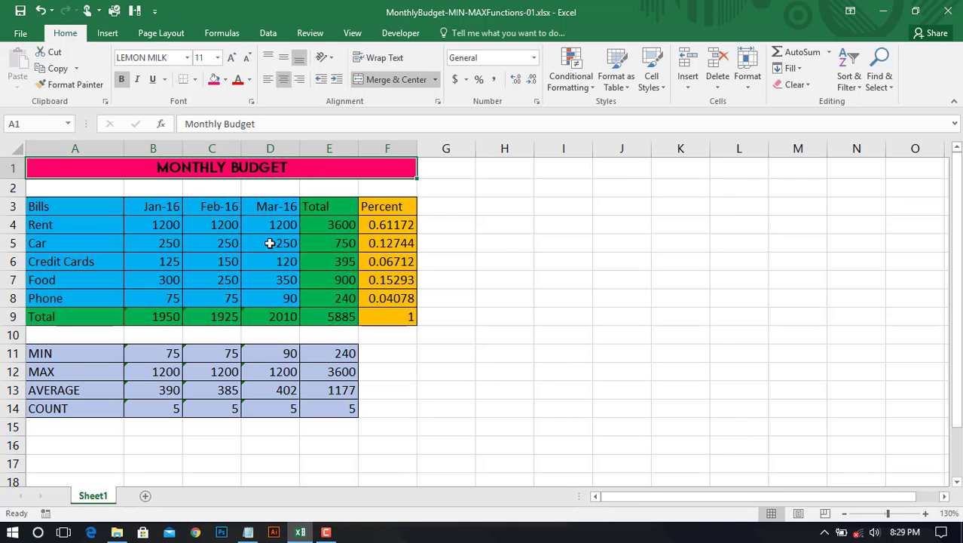
click(515, 207)
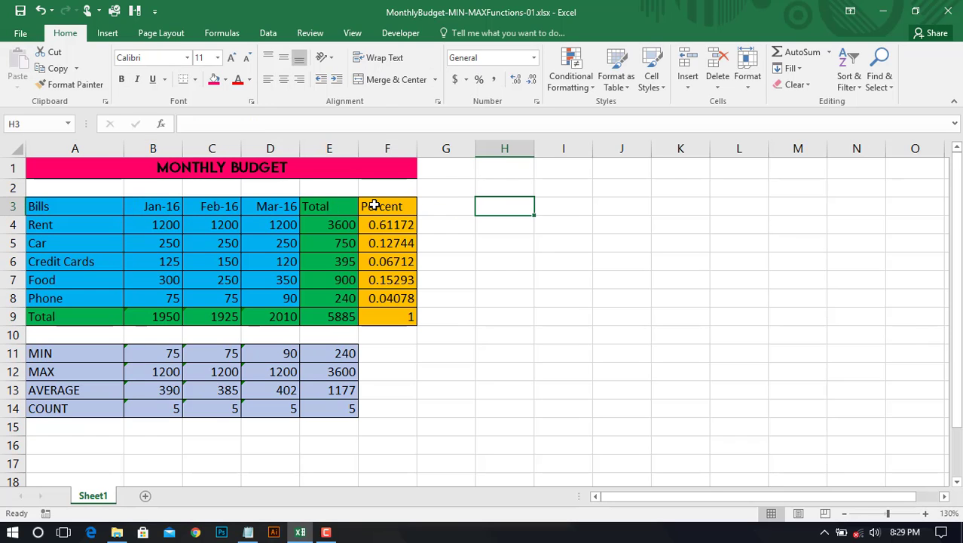
drag(90, 166, 363, 404)
click(527, 244)
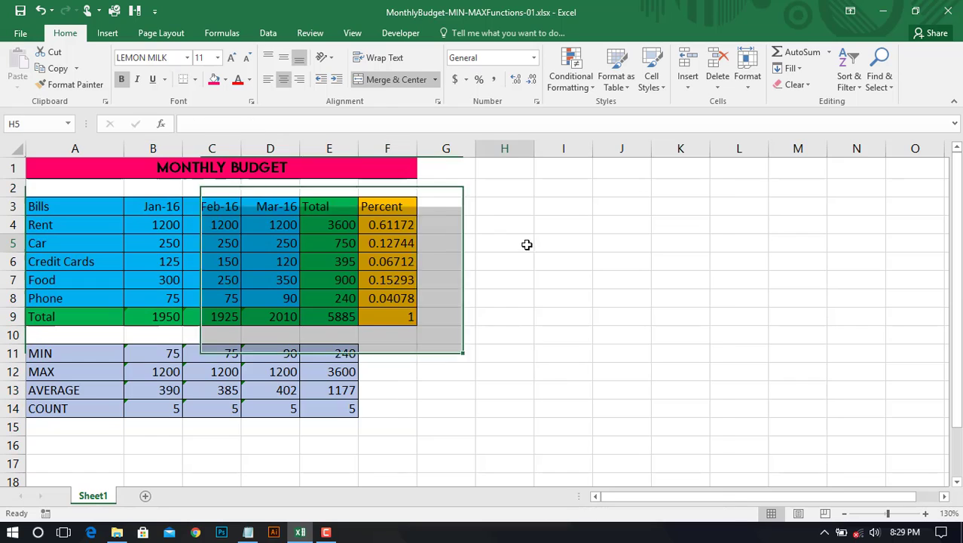
drag(112, 170, 408, 409)
click(172, 317)
click(223, 317)
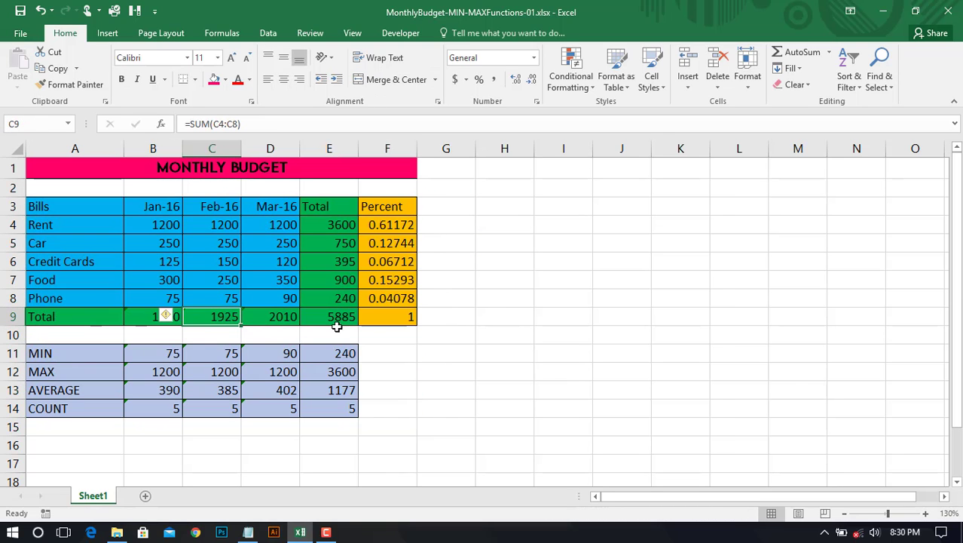
click(339, 327)
drag(394, 232, 386, 318)
click(527, 325)
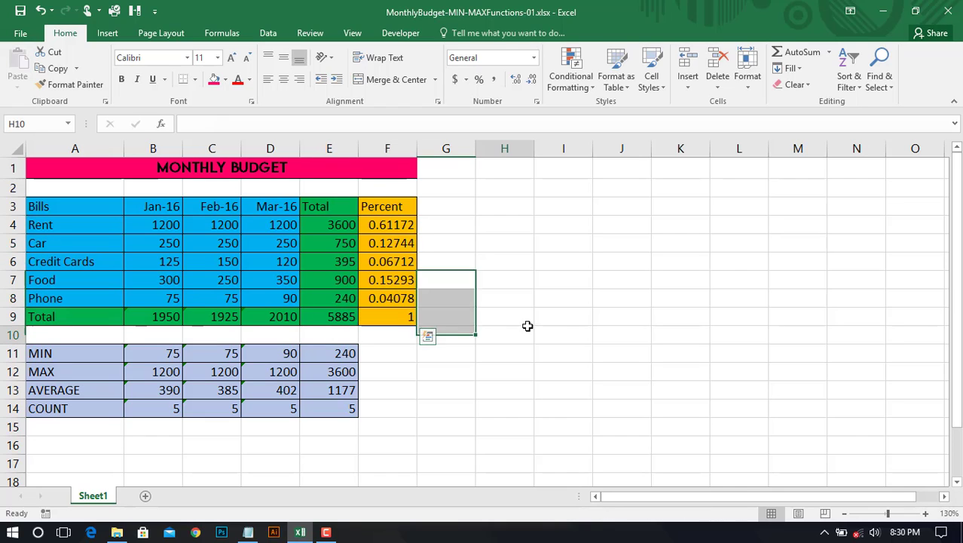
click(177, 219)
click(484, 276)
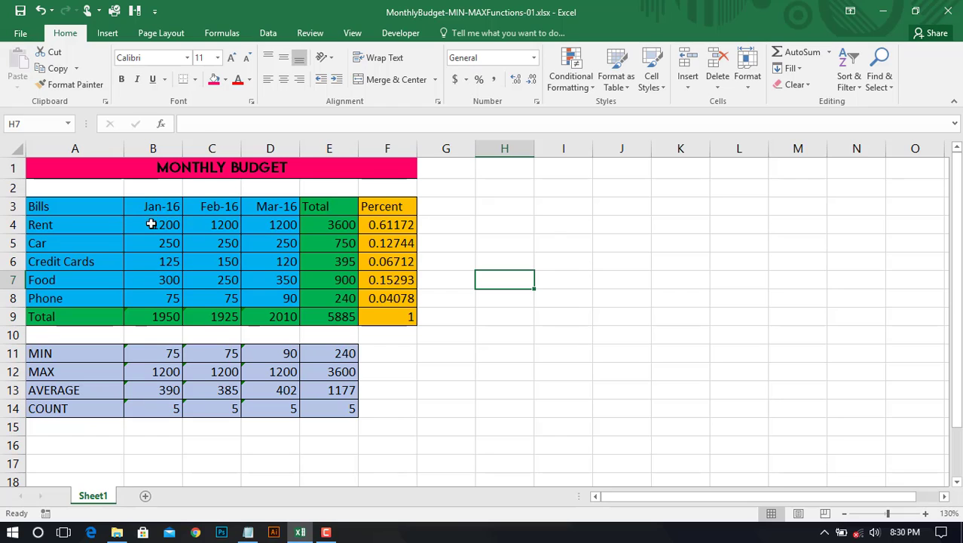
drag(150, 221, 282, 309)
click(563, 327)
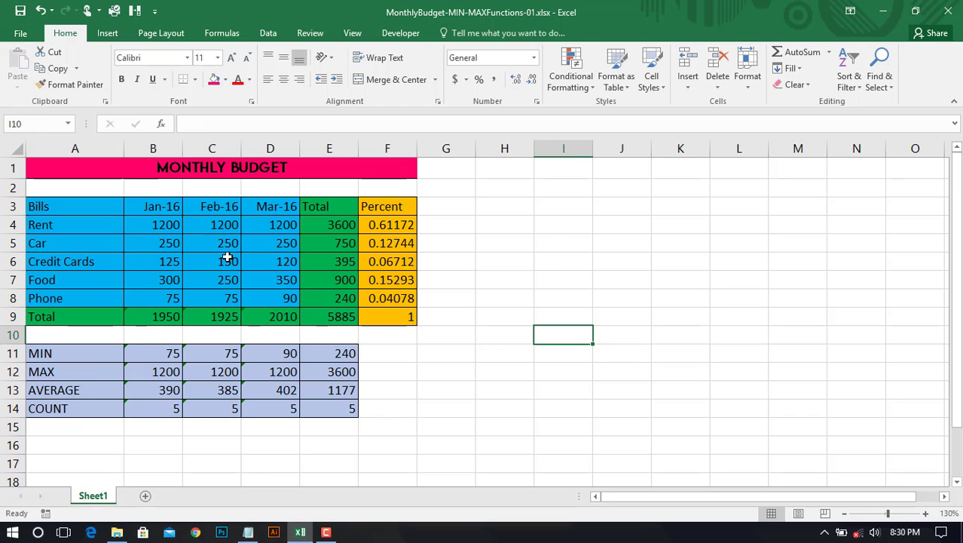
click(649, 284)
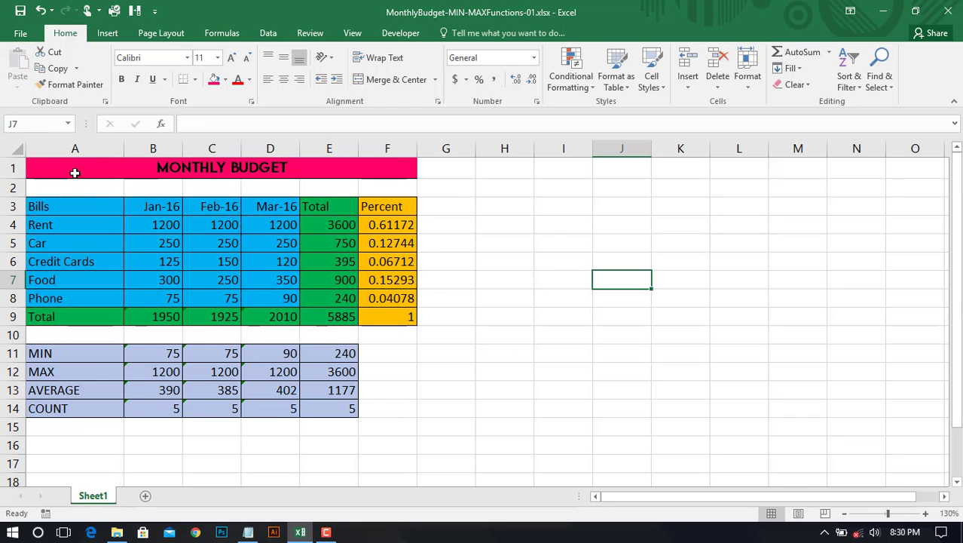
- Copy the Monthly Budget table A1:F14 and paste it at cell A1 of a new worksheet
drag(56, 167, 353, 409)
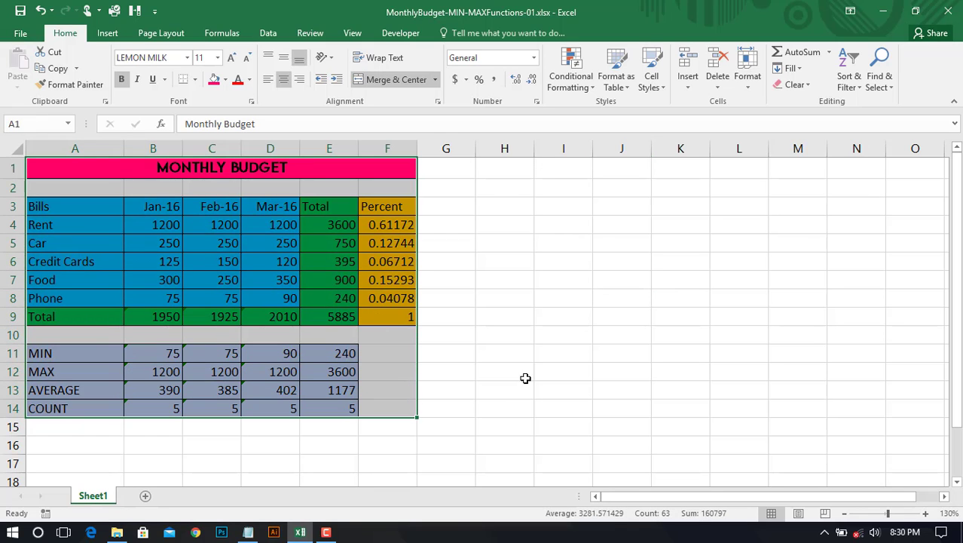
key(ctrl+c)
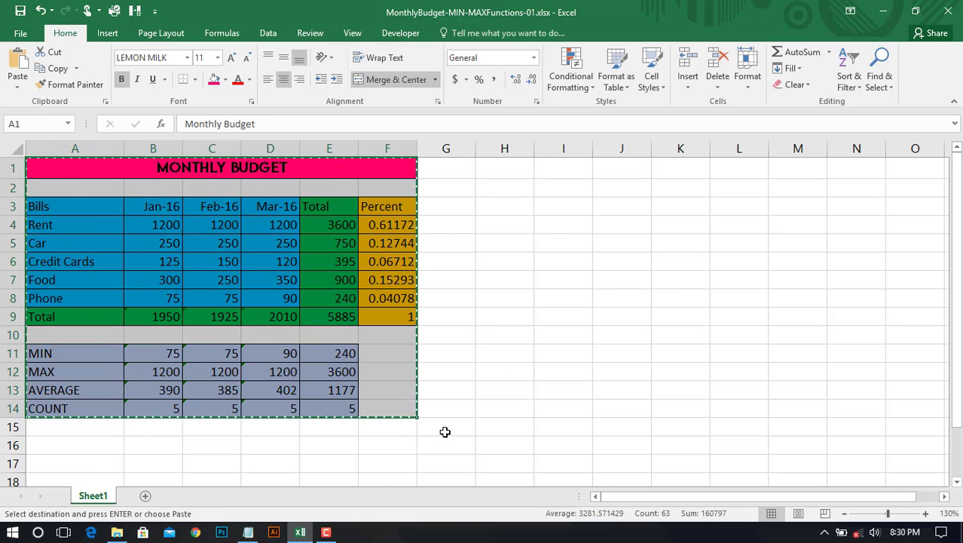
click(145, 497)
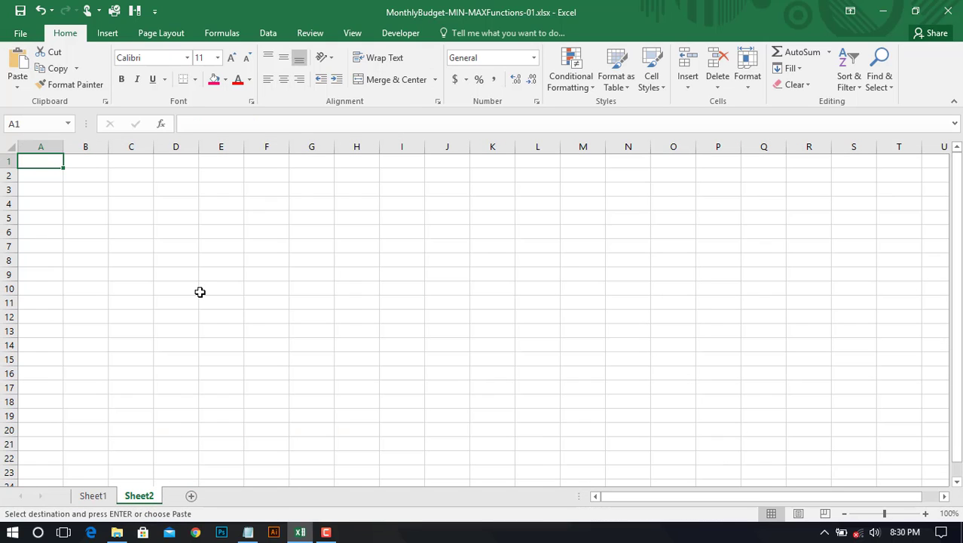
key(ctrl+v)
click(416, 293)
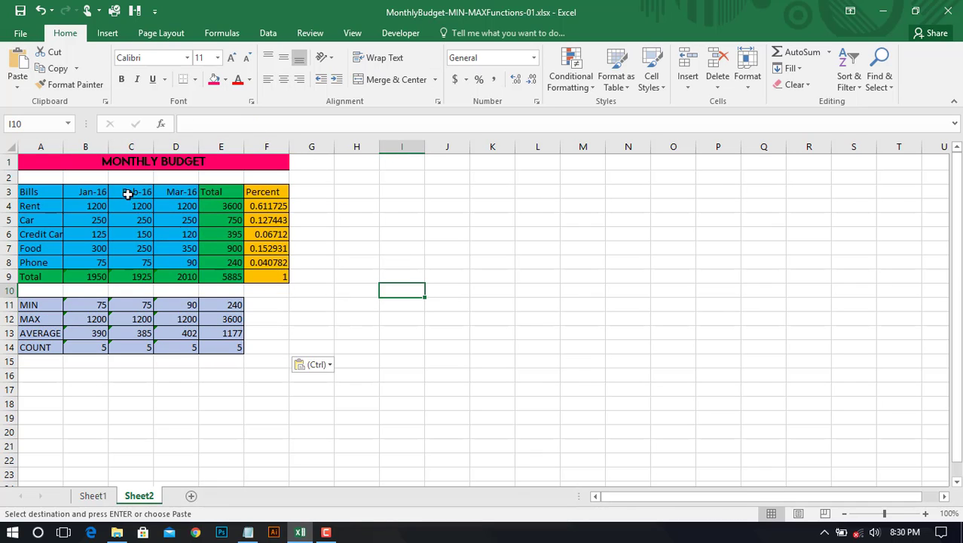
drag(42, 163, 288, 349)
click(464, 335)
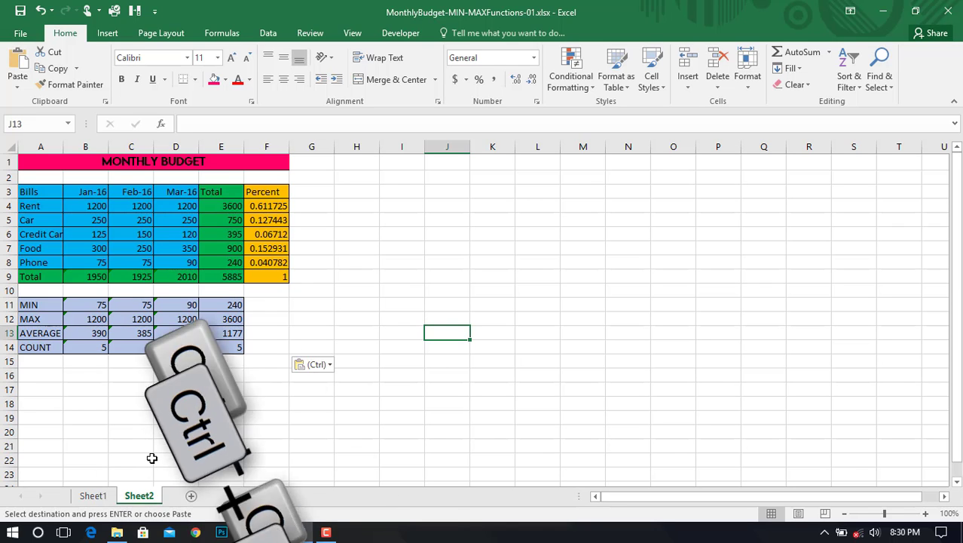
click(177, 447)
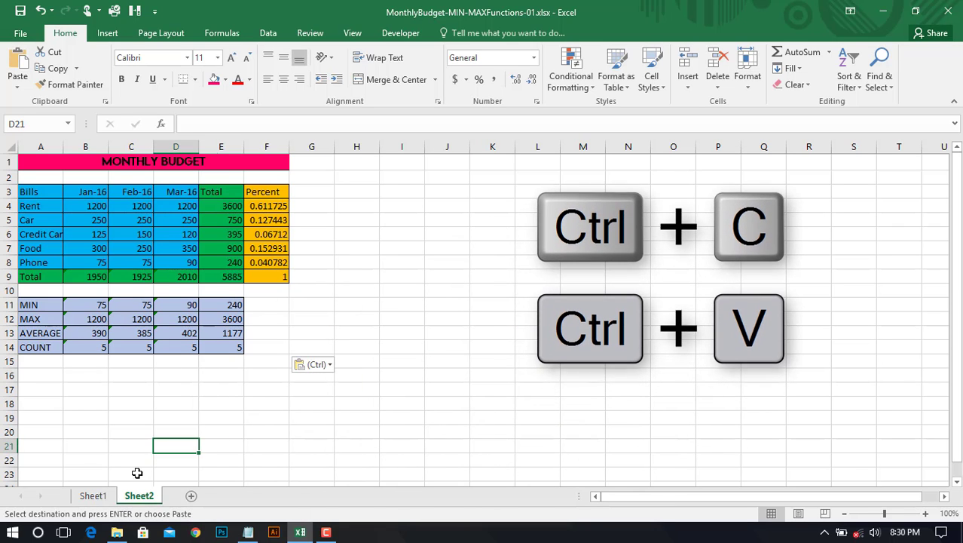
- Permanently delete the worksheet Sheet2 that holds the pasted table copy
click(89, 496)
click(145, 496)
right_click(160, 501)
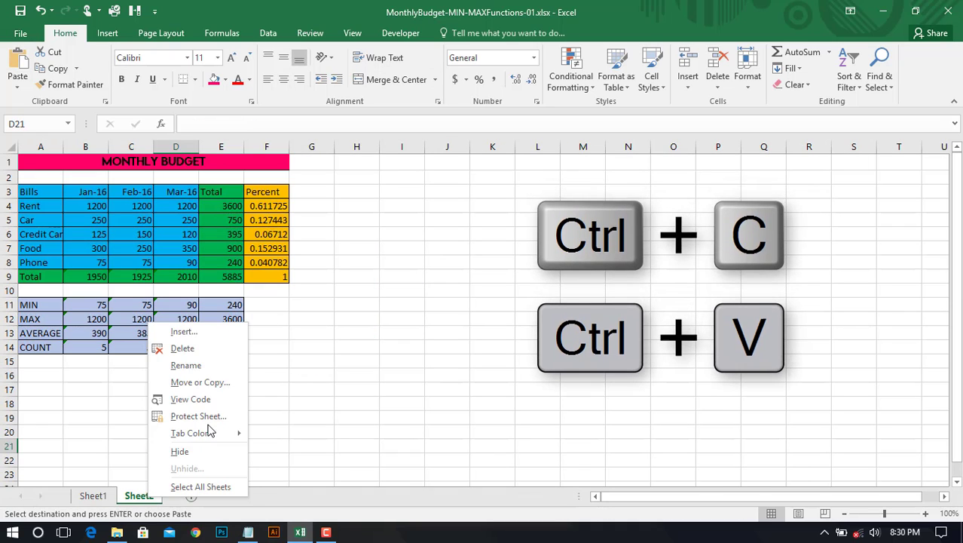
click(185, 345)
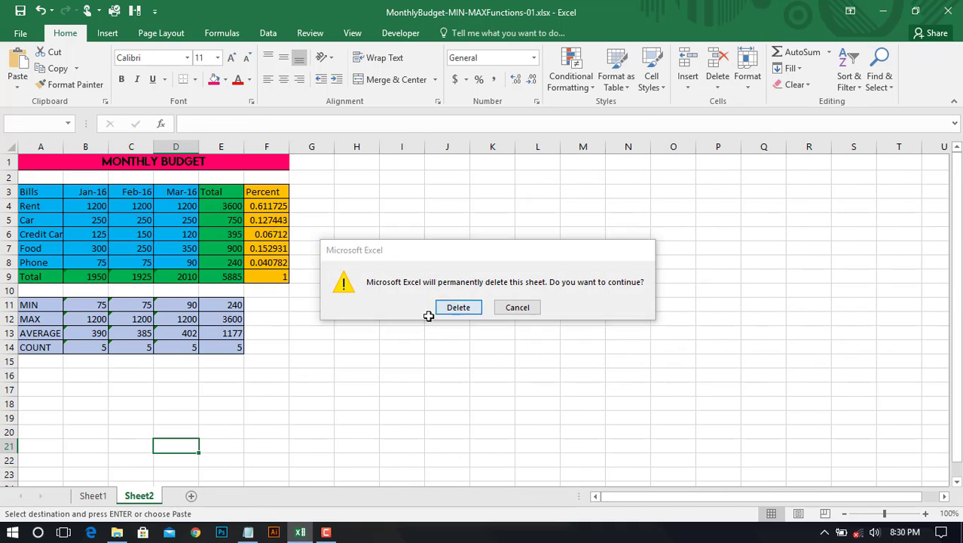
click(452, 307)
click(254, 438)
click(479, 390)
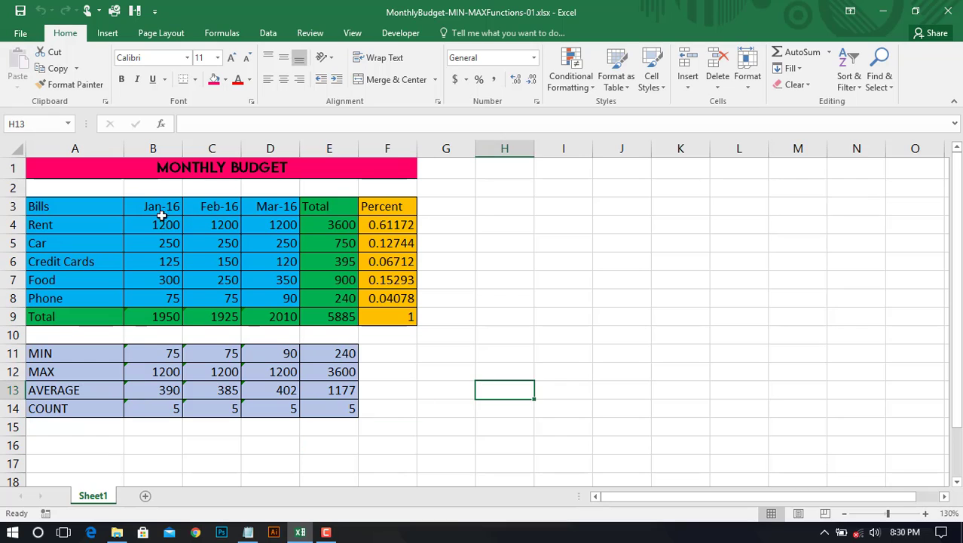
- Cut the Monthly Budget table A1:F14 from Sheet1, paste it at cell A1 of a new worksheet, and compare both sheets
drag(66, 168, 317, 411)
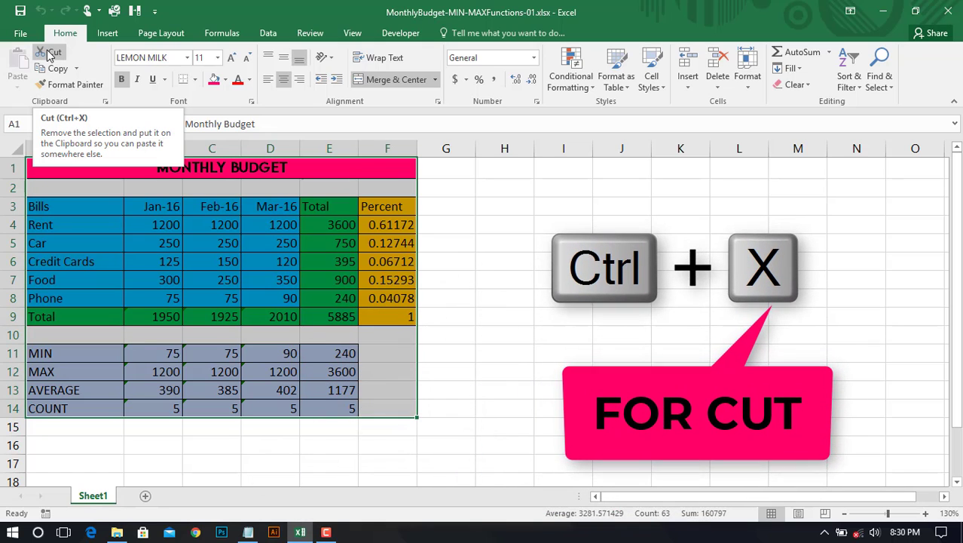
click(50, 54)
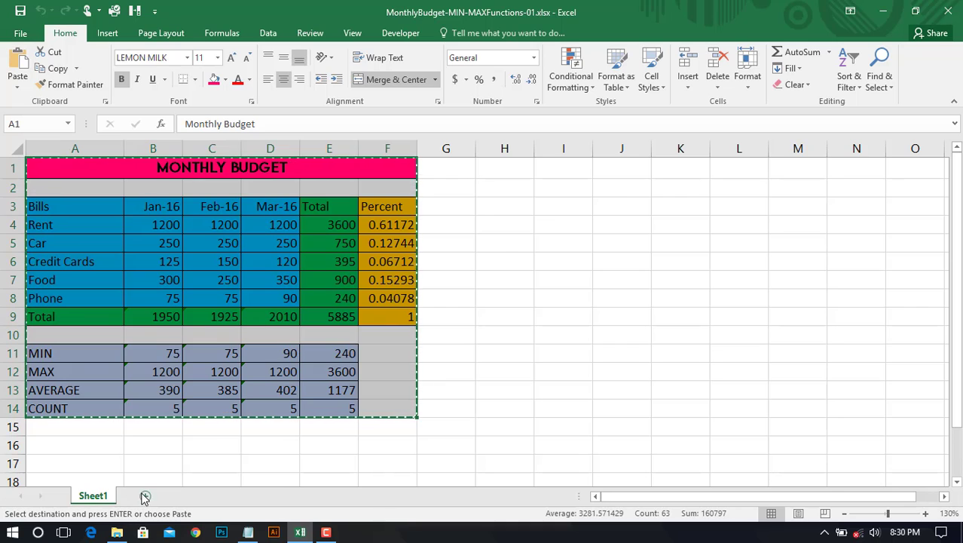
click(146, 495)
key(ctrl+v)
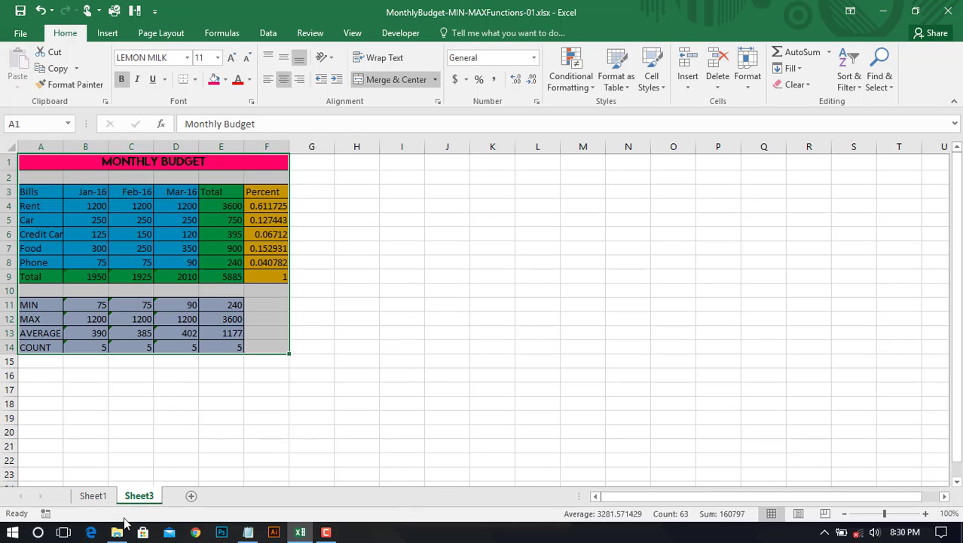
click(93, 495)
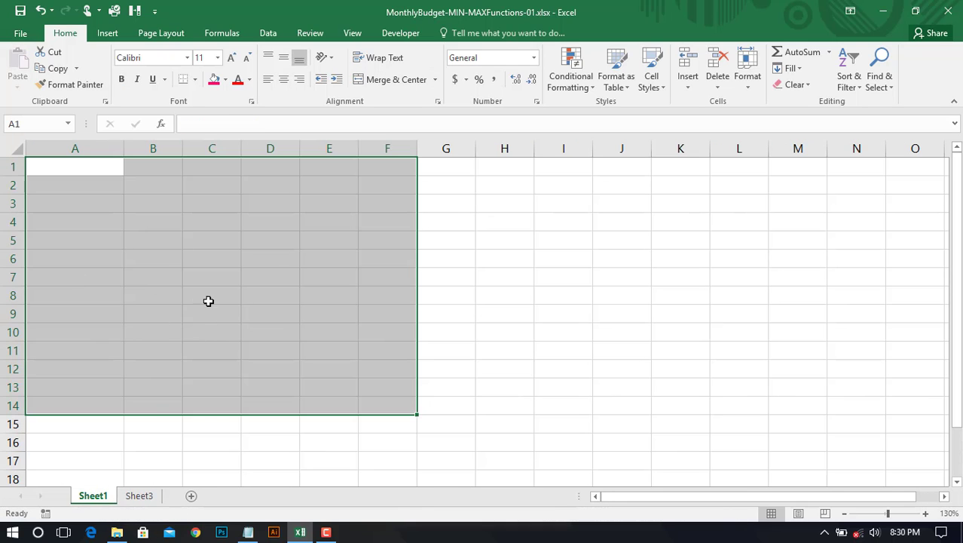
click(150, 499)
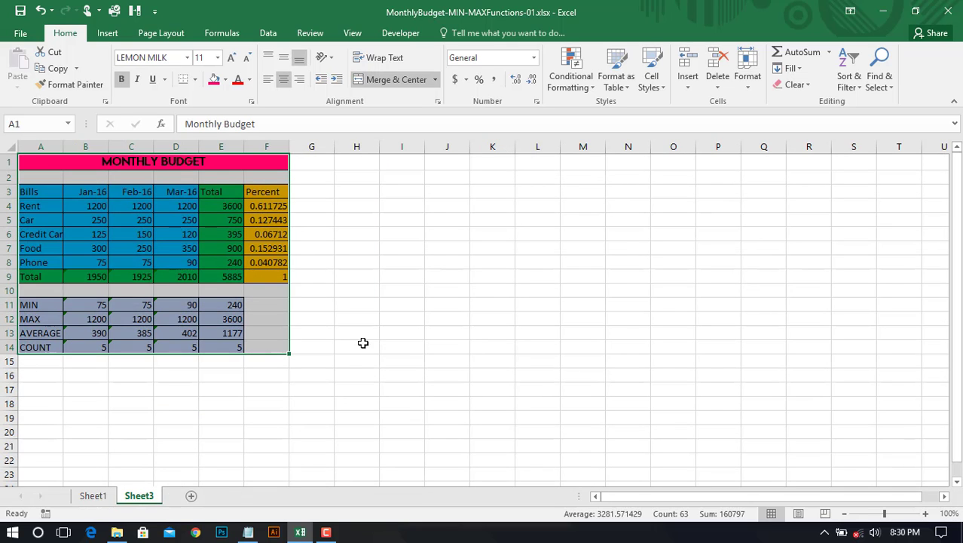
- Undo the move of the table to the new worksheet, go back to Sheet1, and end the cut mode
key(ctrl+z)
click(94, 495)
click(508, 385)
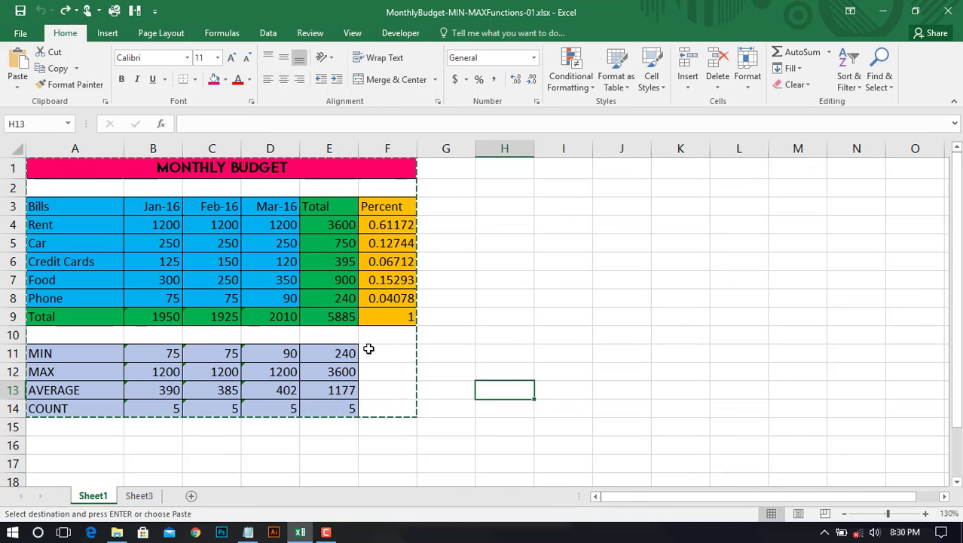
click(678, 262)
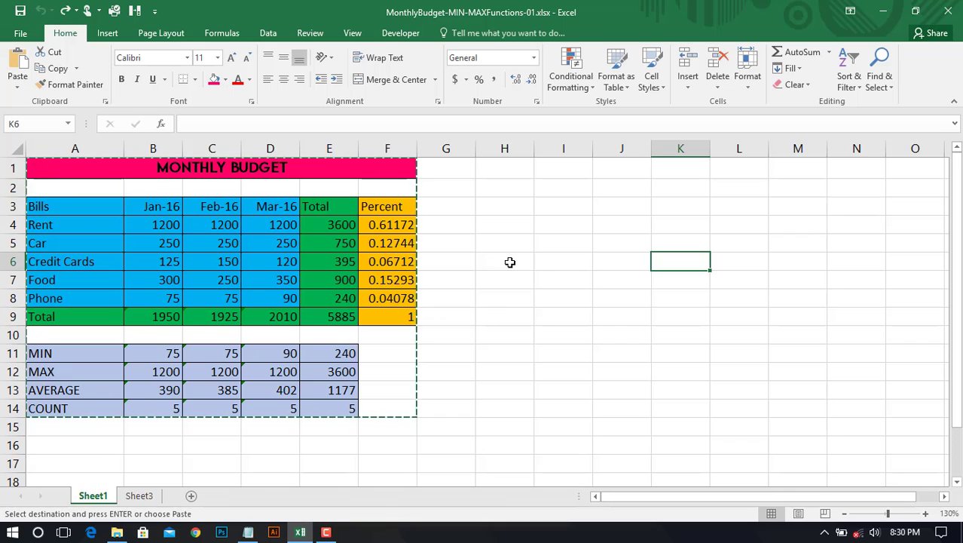
key(Escape)
click(497, 265)
click(75, 167)
drag(218, 170, 416, 407)
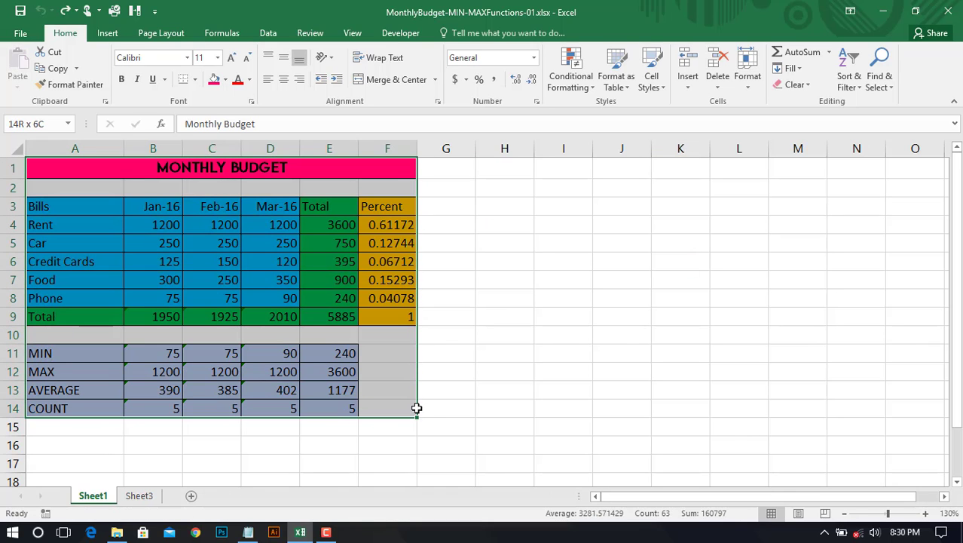
click(55, 70)
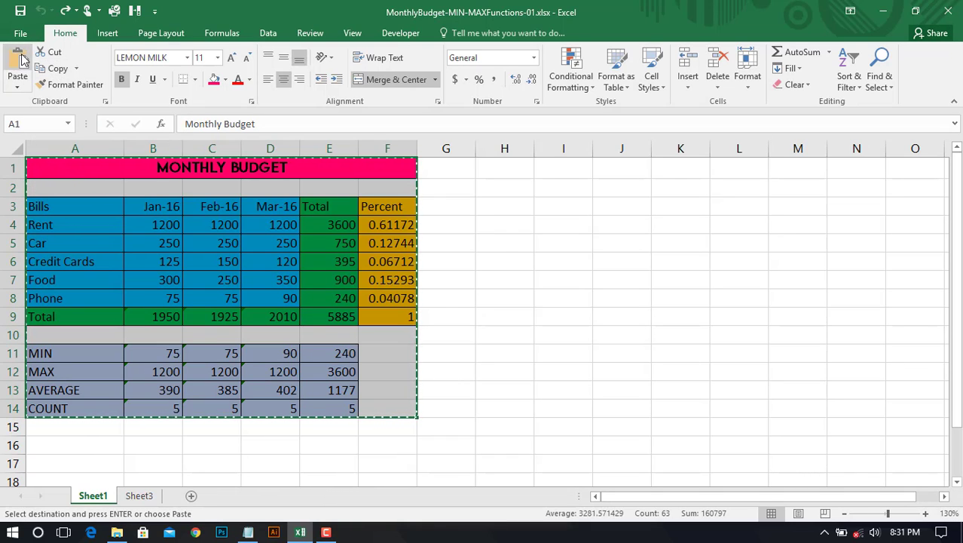
click(558, 245)
key(Escape)
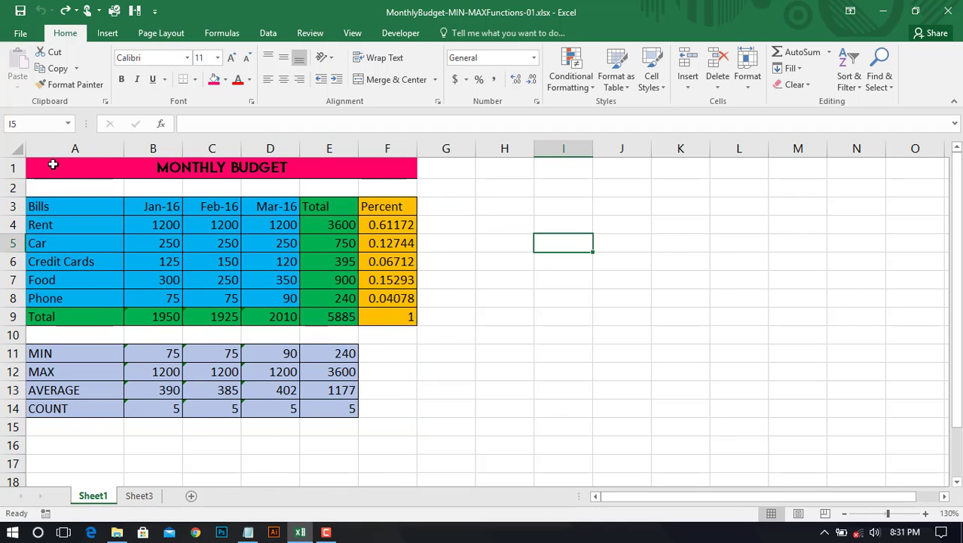
- Copy the Monthly Budget table A1:F14 and paste the copy starting at cell K3 of Sheet1
drag(53, 164, 335, 403)
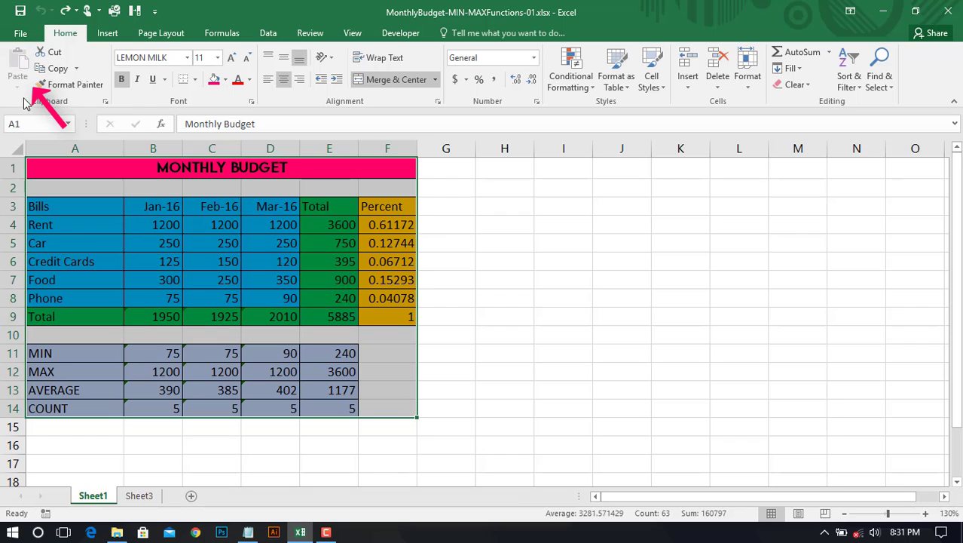
click(49, 69)
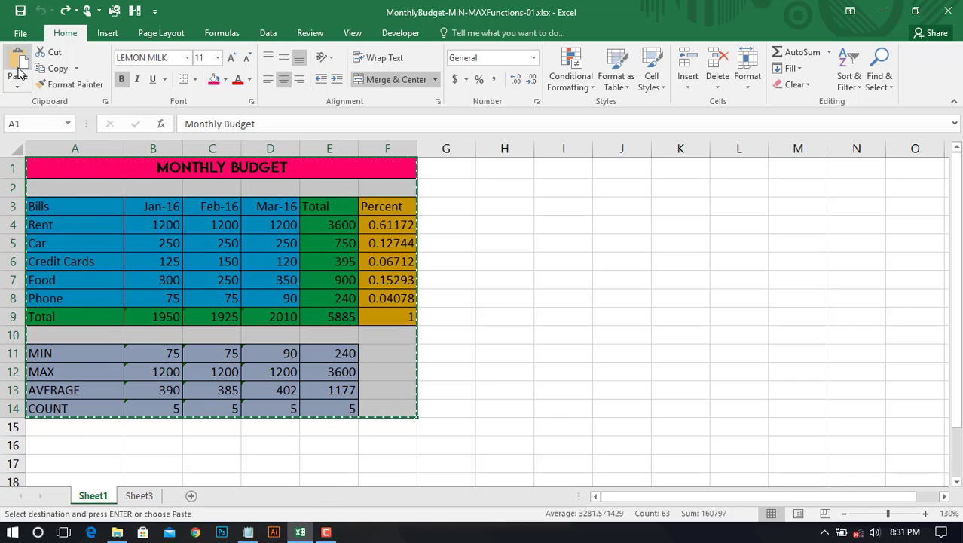
click(677, 201)
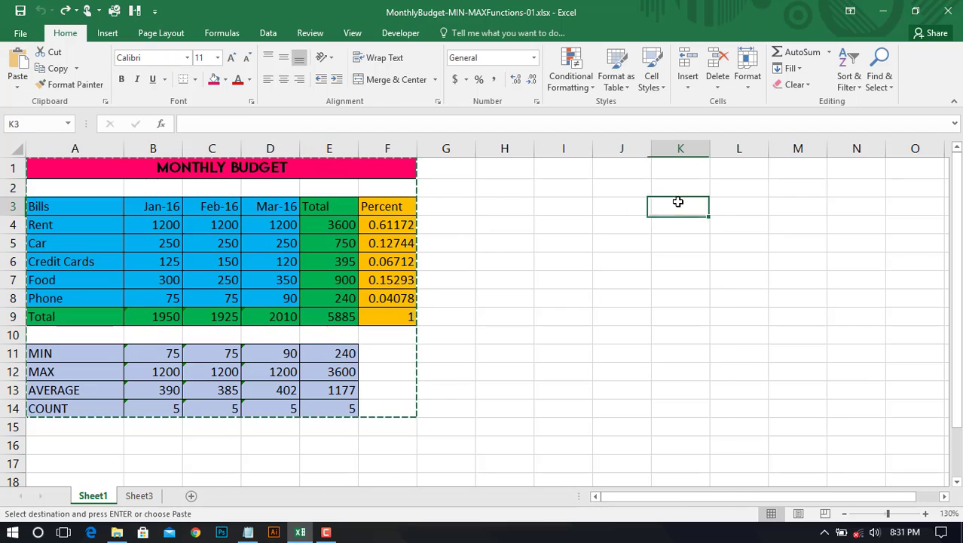
click(18, 68)
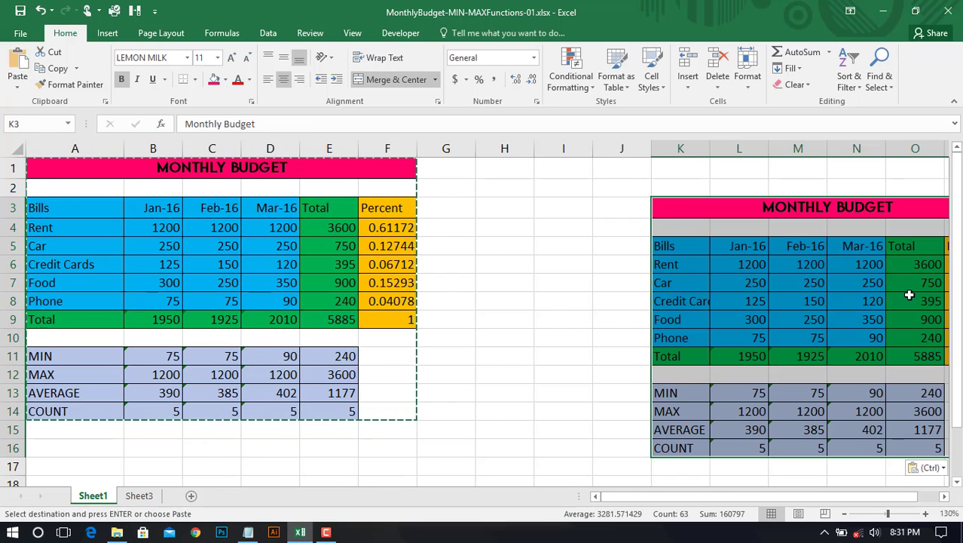
- Paste a second copy of the Monthly Budget table starting at cell H20
scroll(731, 340, down, 6)
scroll(525, 351, up, 3)
click(481, 357)
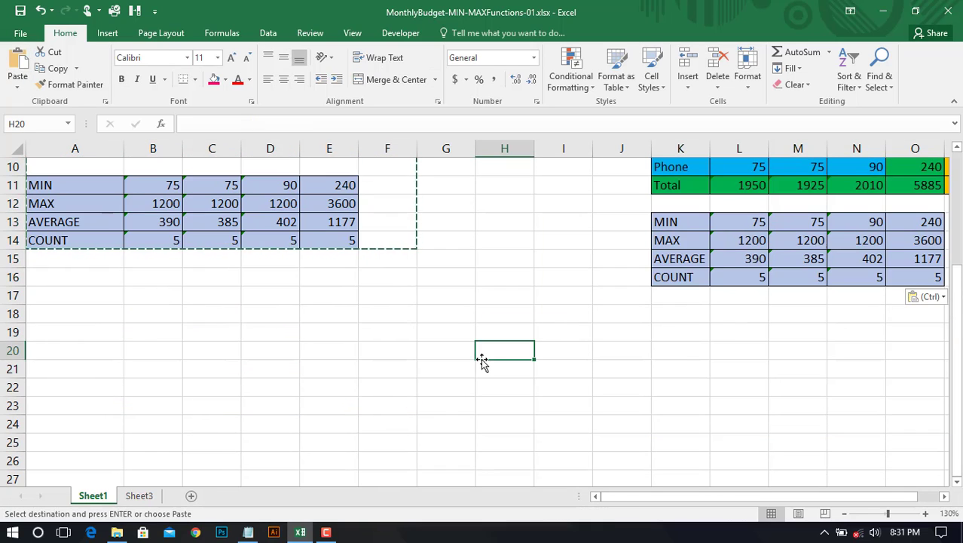
click(18, 67)
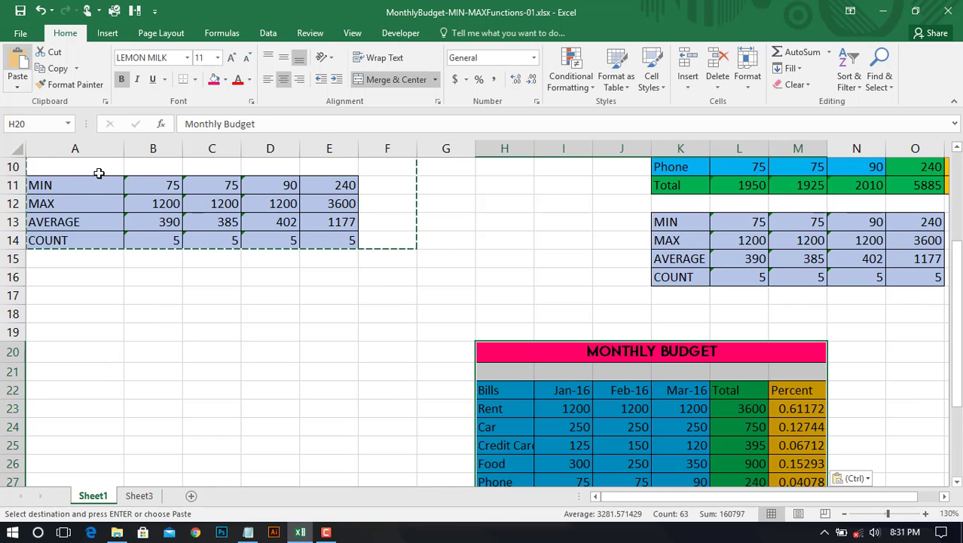
scroll(317, 356, down, 3)
click(317, 355)
scroll(761, 376, up, 5)
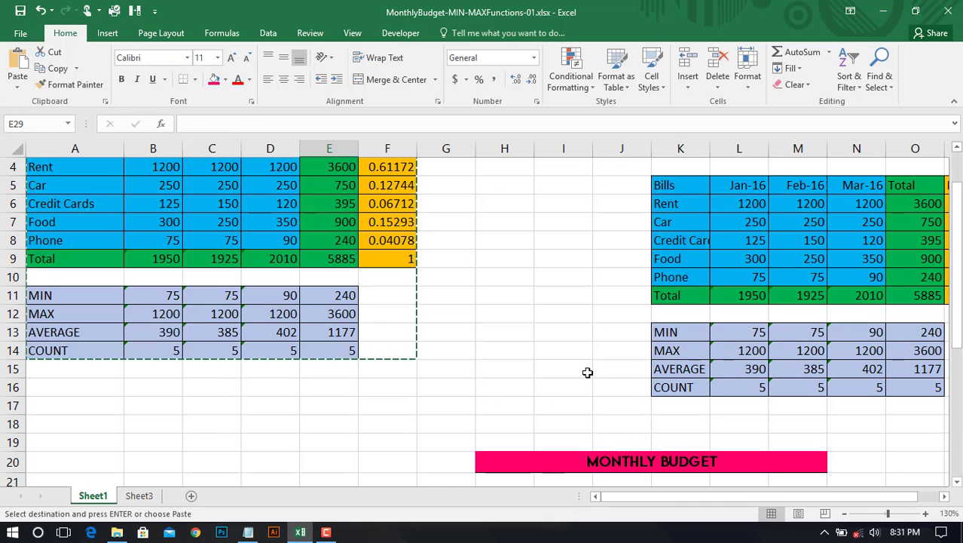
- Undo the pasting of both table copies on Sheet1
key(ctrl+z)
scroll(576, 369, up, 6)
click(529, 351)
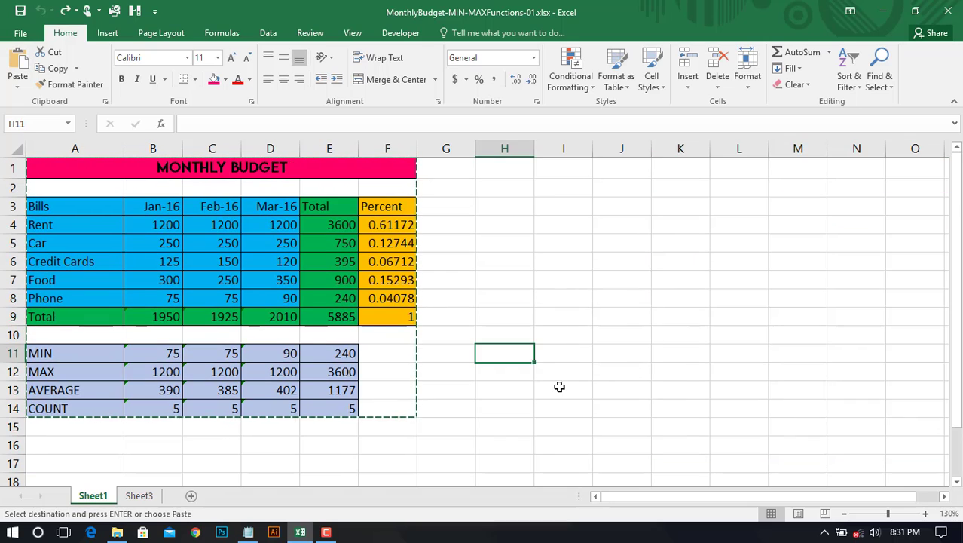
- Copy the Monthly Budget table A1:F14 from Sheet1 and paste it into Sheet3 starting at cell A1
key(Escape)
click(538, 304)
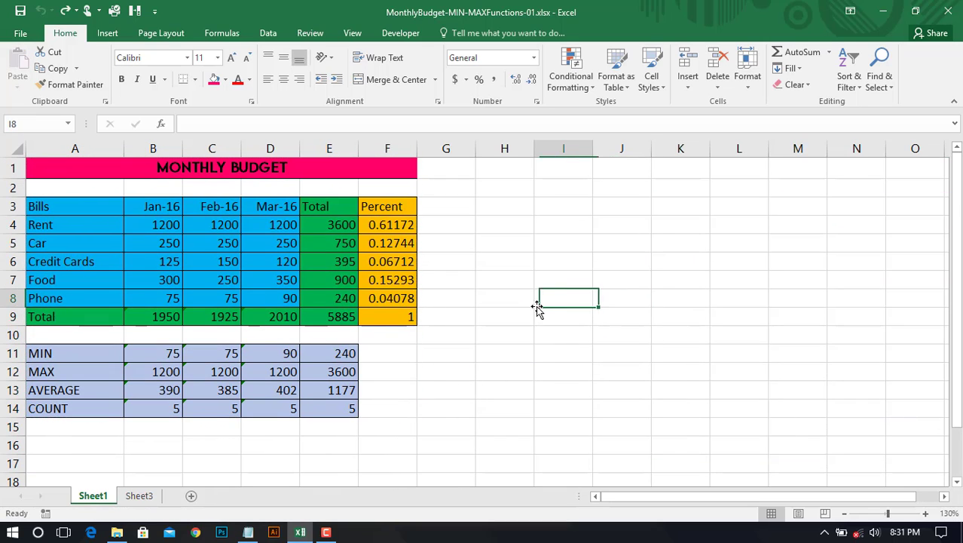
drag(79, 171, 370, 405)
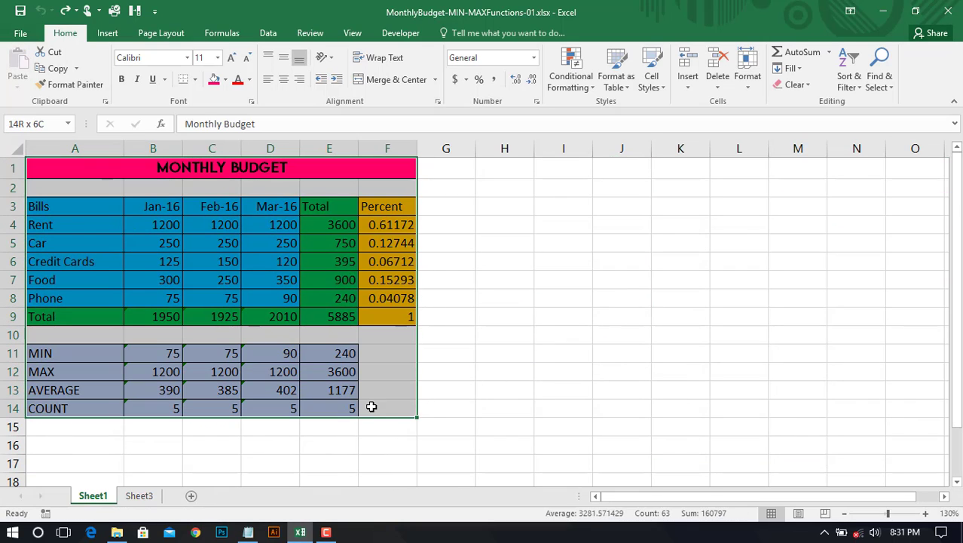
click(48, 72)
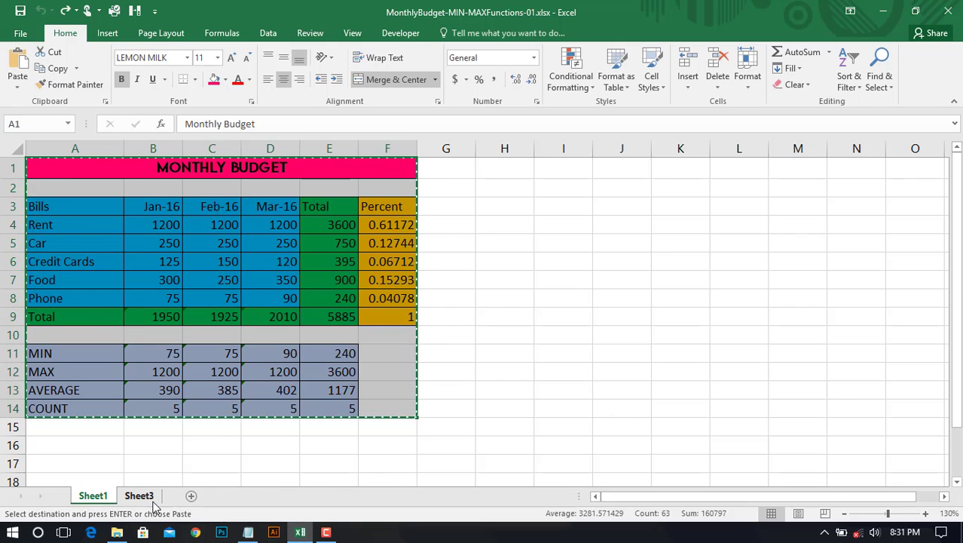
click(143, 497)
click(41, 163)
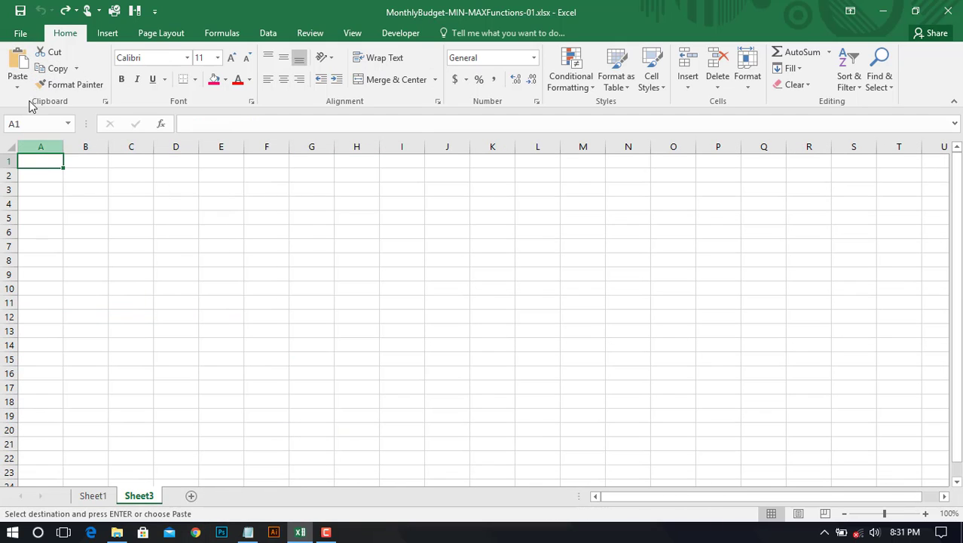
click(21, 70)
click(469, 318)
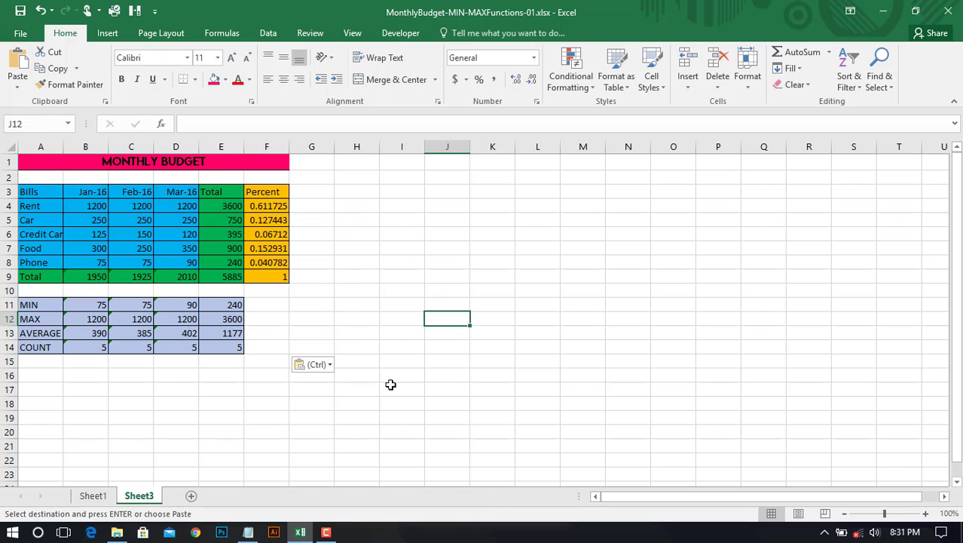
- Compare the original Monthly Budget table on Sheet1 with its pasted copy on Sheet3
click(92, 498)
click(515, 319)
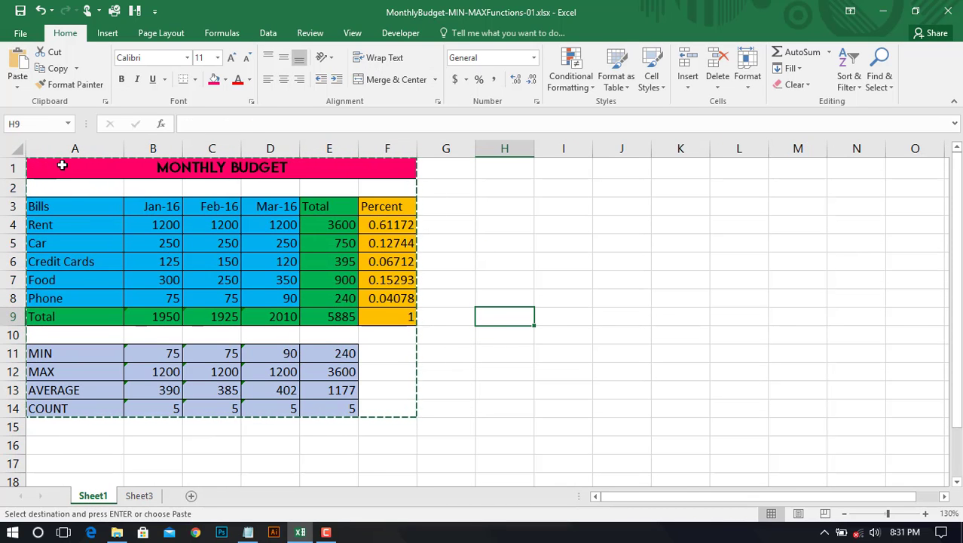
drag(65, 163, 366, 405)
click(546, 368)
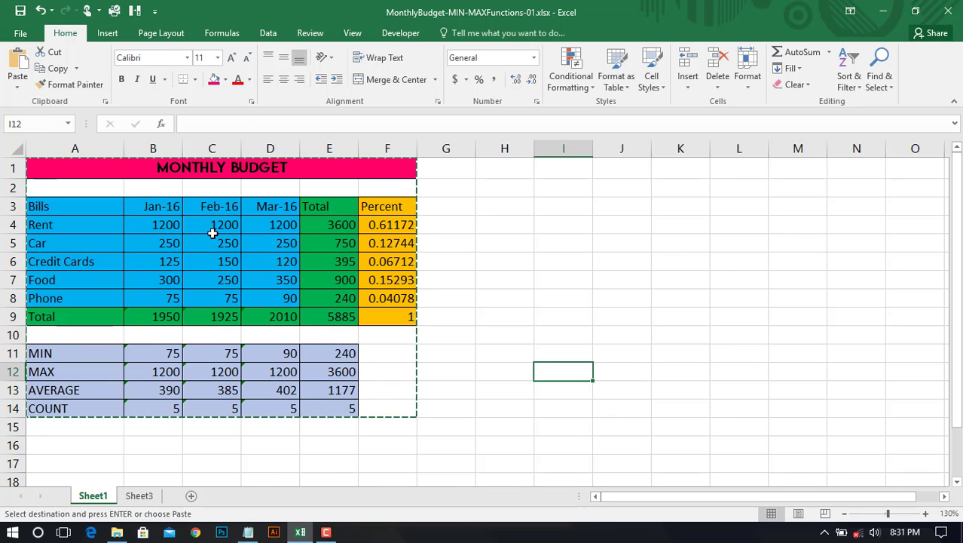
drag(75, 166, 299, 402)
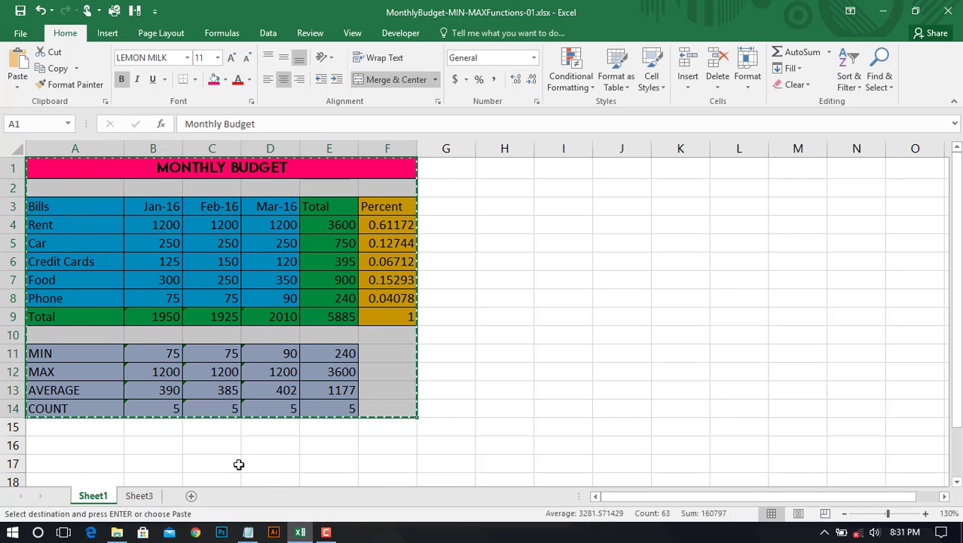
click(139, 495)
click(393, 429)
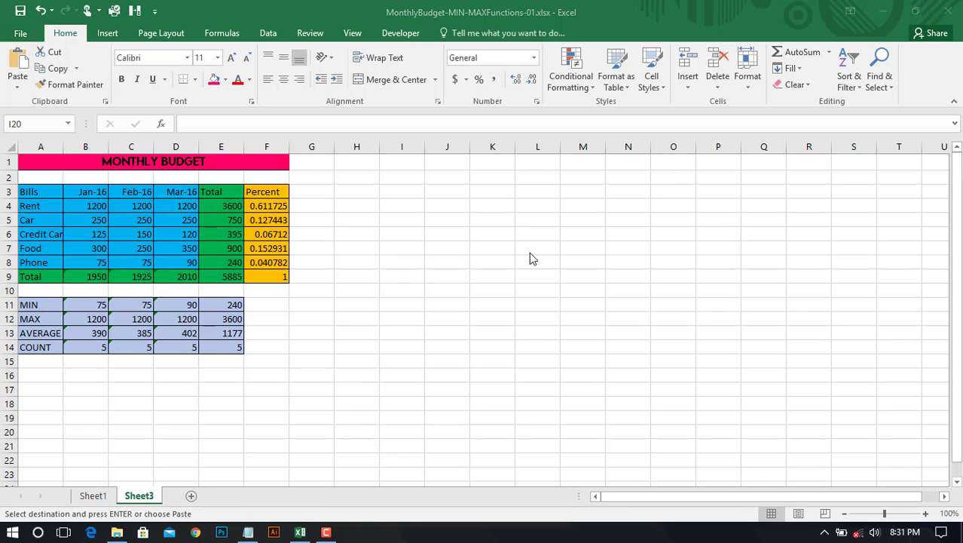
- Create a new Microsoft Excel Worksheet file on the desktop with its default name and open it
key(super+d)
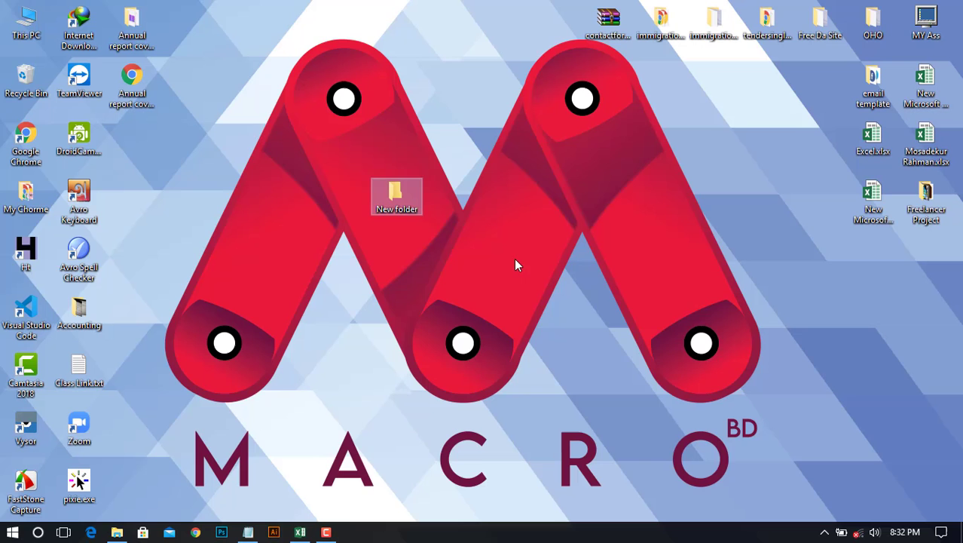
right_click(515, 261)
mouse_move(570, 377)
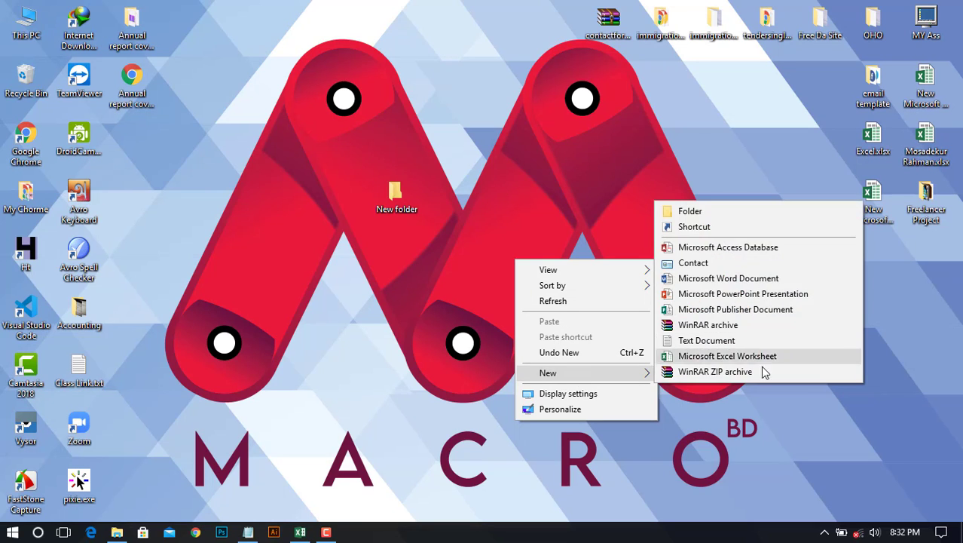
click(768, 359)
key(Return)
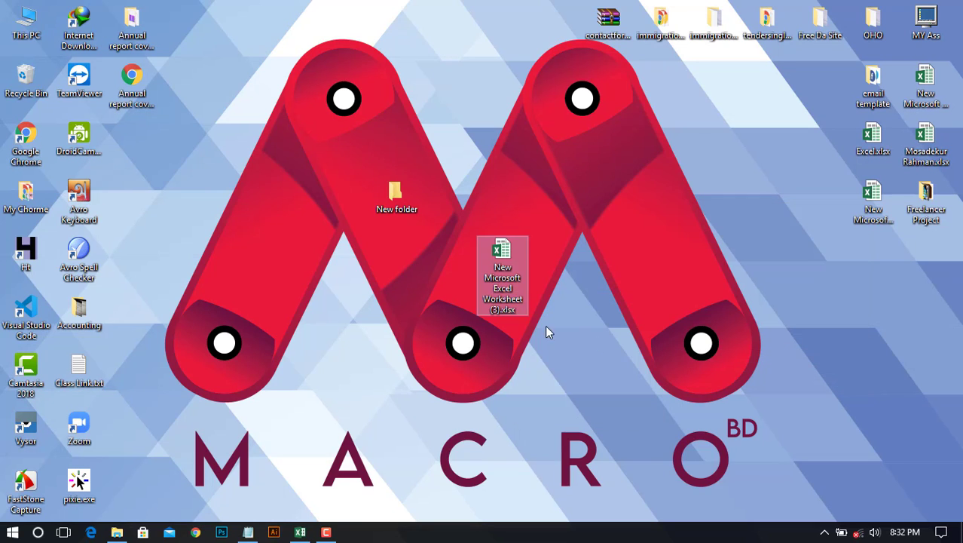
double_click(489, 242)
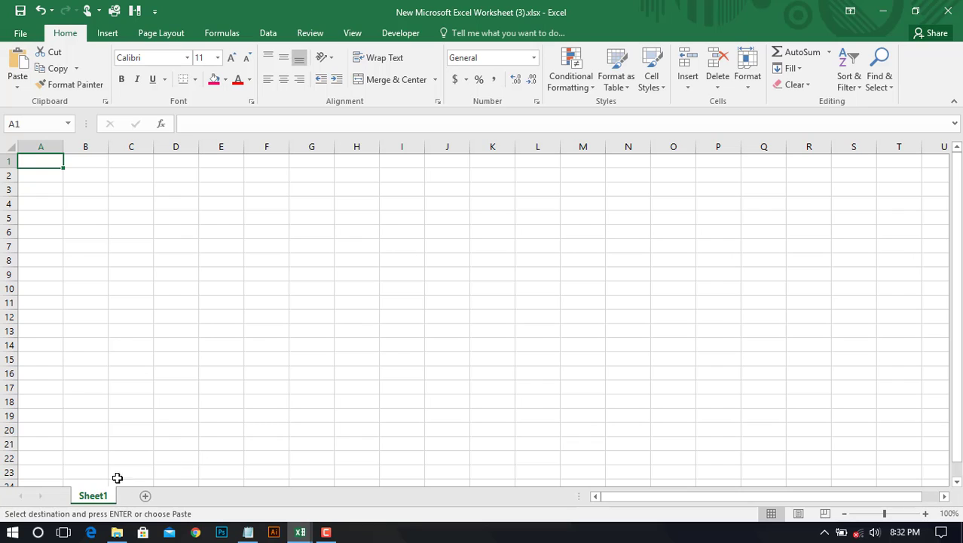
click(328, 363)
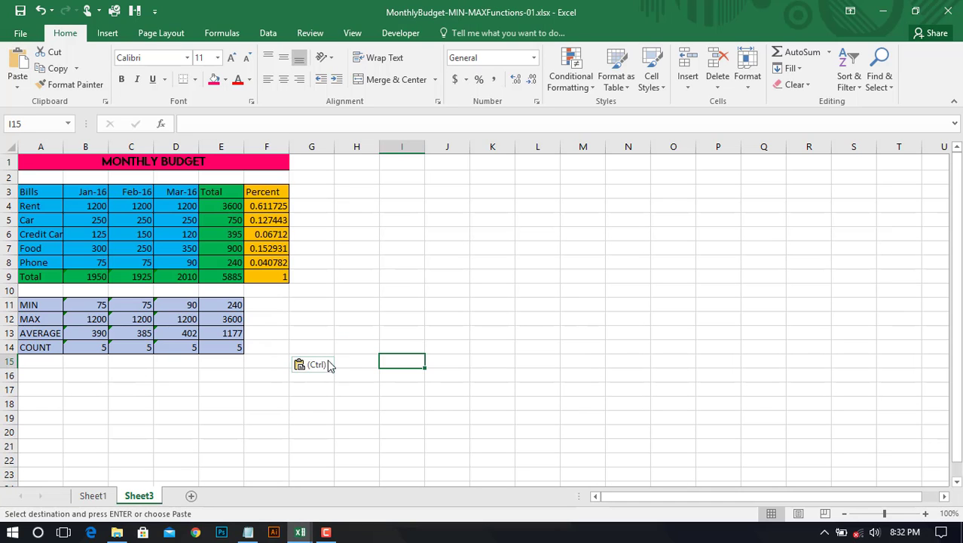
- Copy A1:F14 from Sheet1 of the MonthlyBudget workbook and paste it at cell A1 of New Microsoft Excel Worksheet (3).xlsx
click(445, 305)
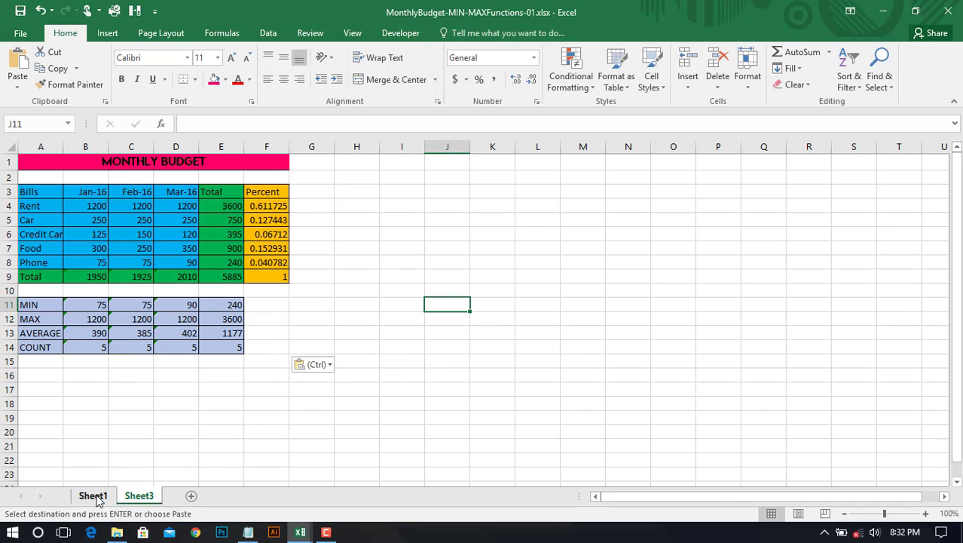
click(173, 361)
click(93, 496)
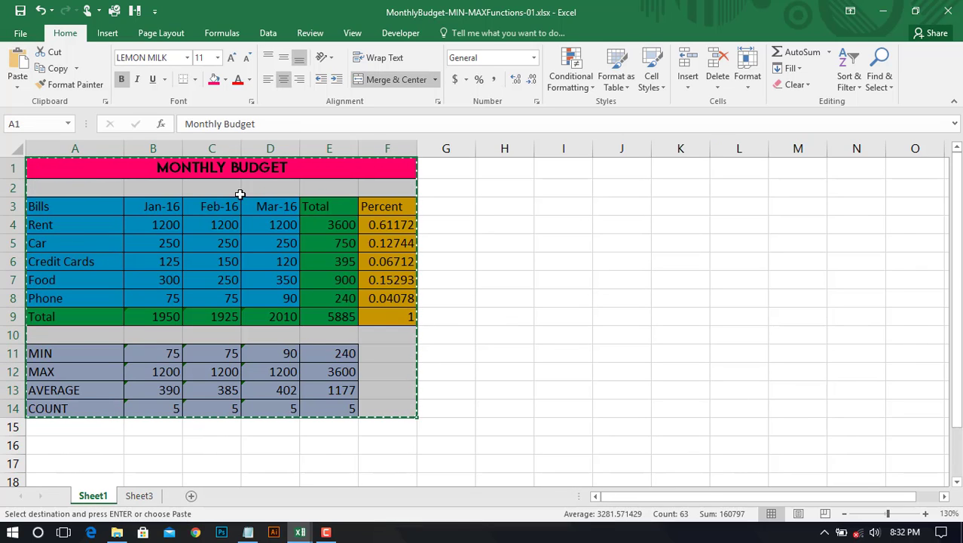
click(580, 224)
drag(83, 167, 355, 405)
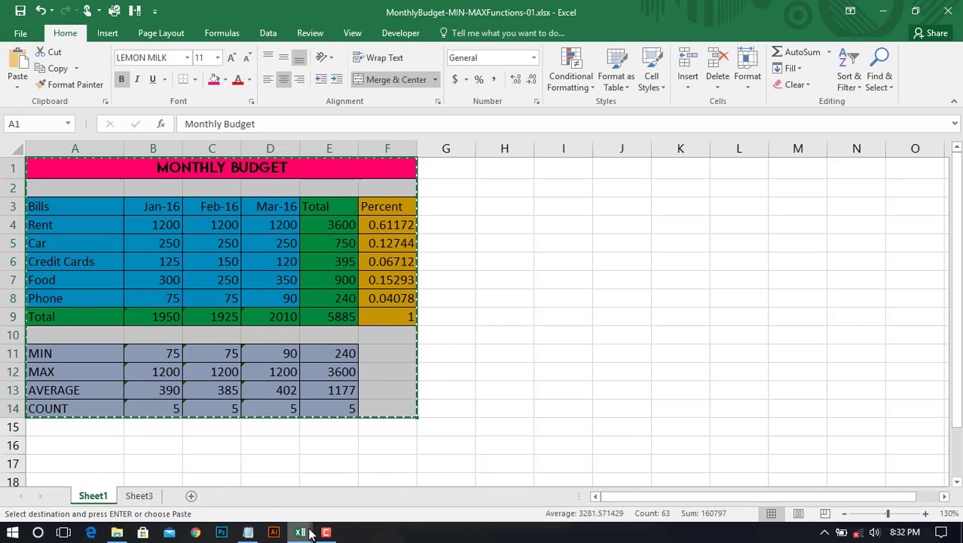
mouse_move(309, 534)
click(383, 485)
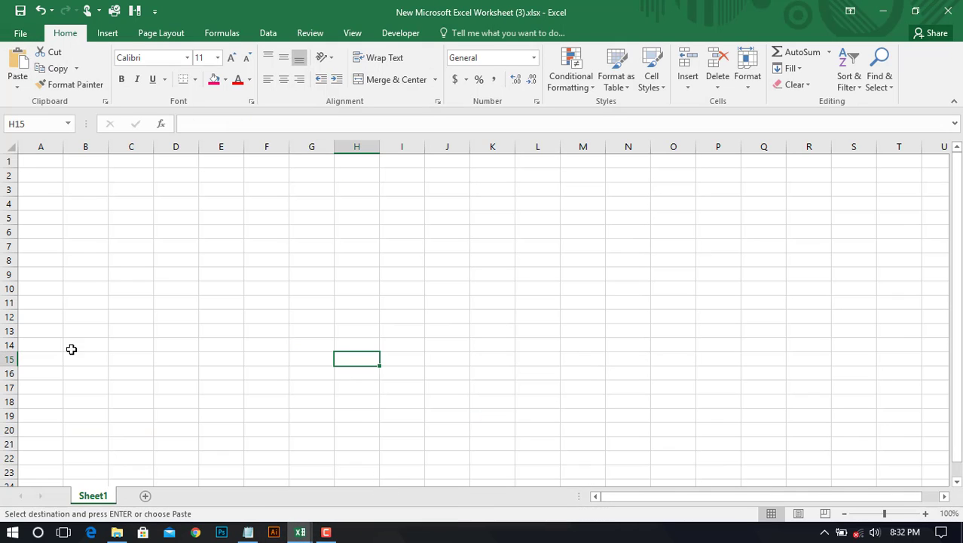
right_click(48, 164)
click(77, 225)
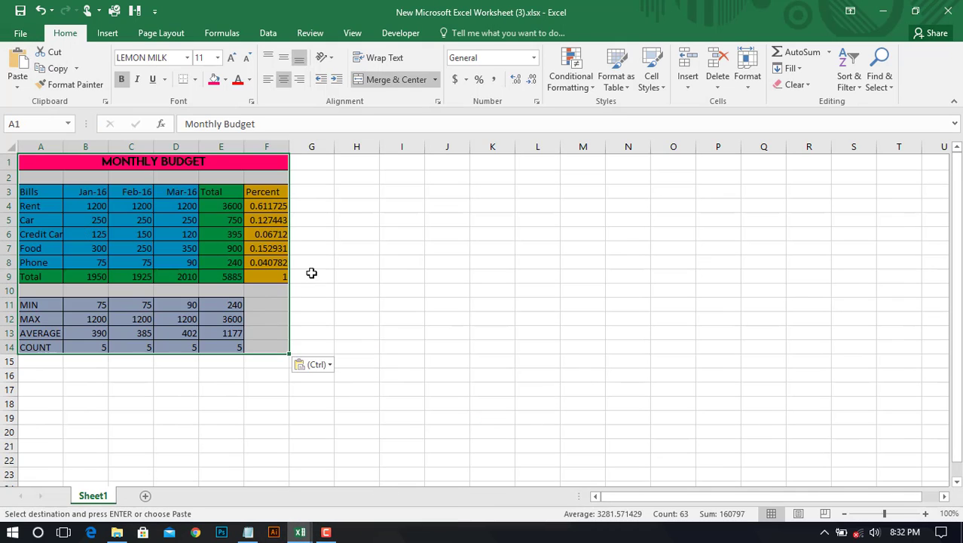
click(446, 276)
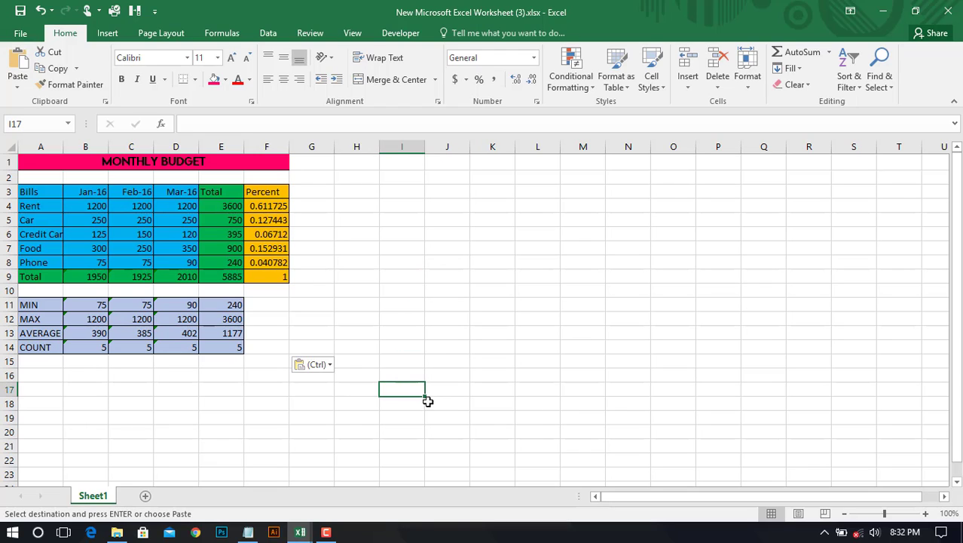
- Switch back to Sheet1 of MonthlyBudget-MIN-MAXFunctions-01.xlsx and deselect the budget table
mouse_move(301, 531)
click(269, 493)
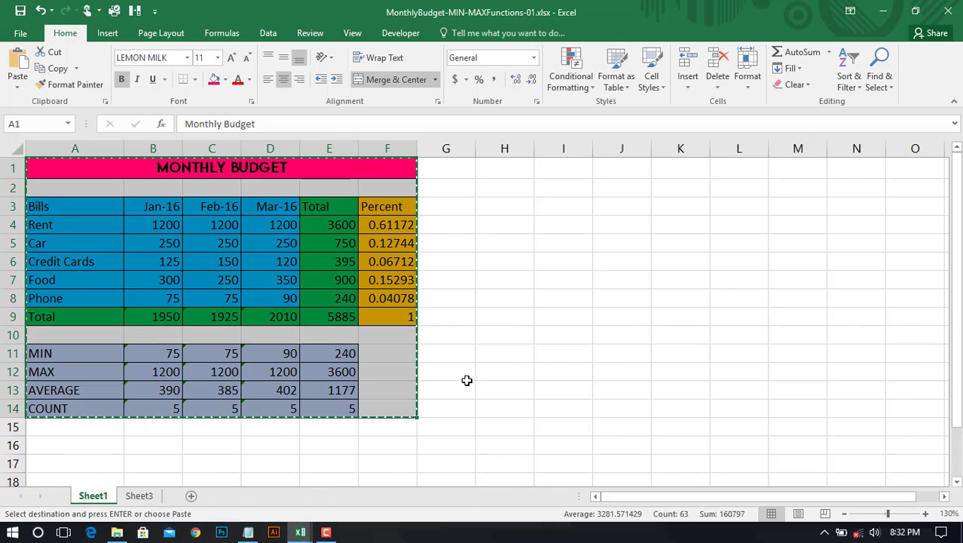
click(584, 359)
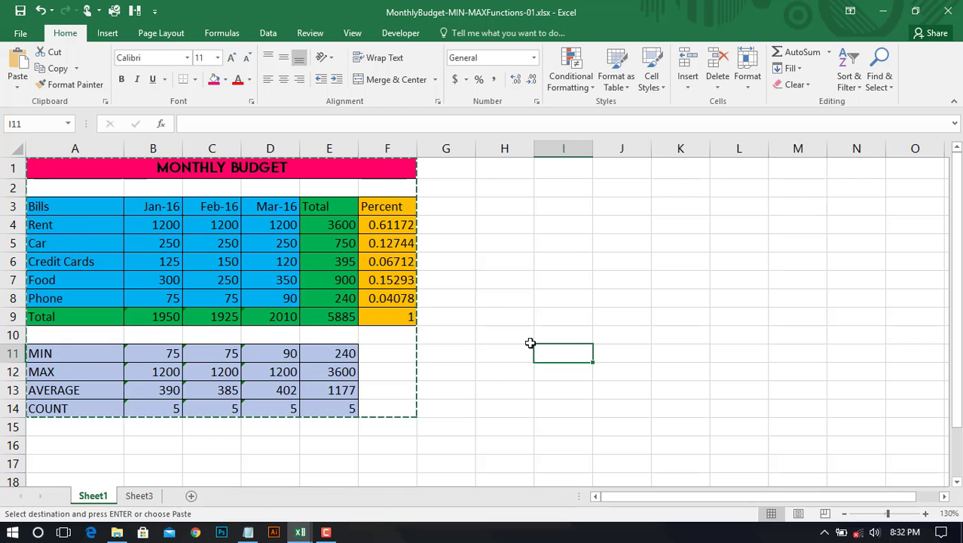
click(563, 303)
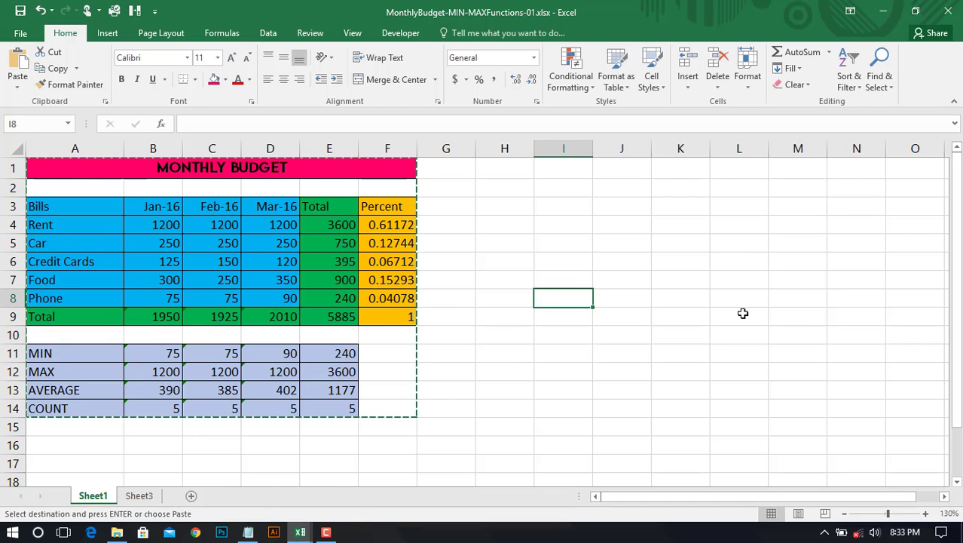